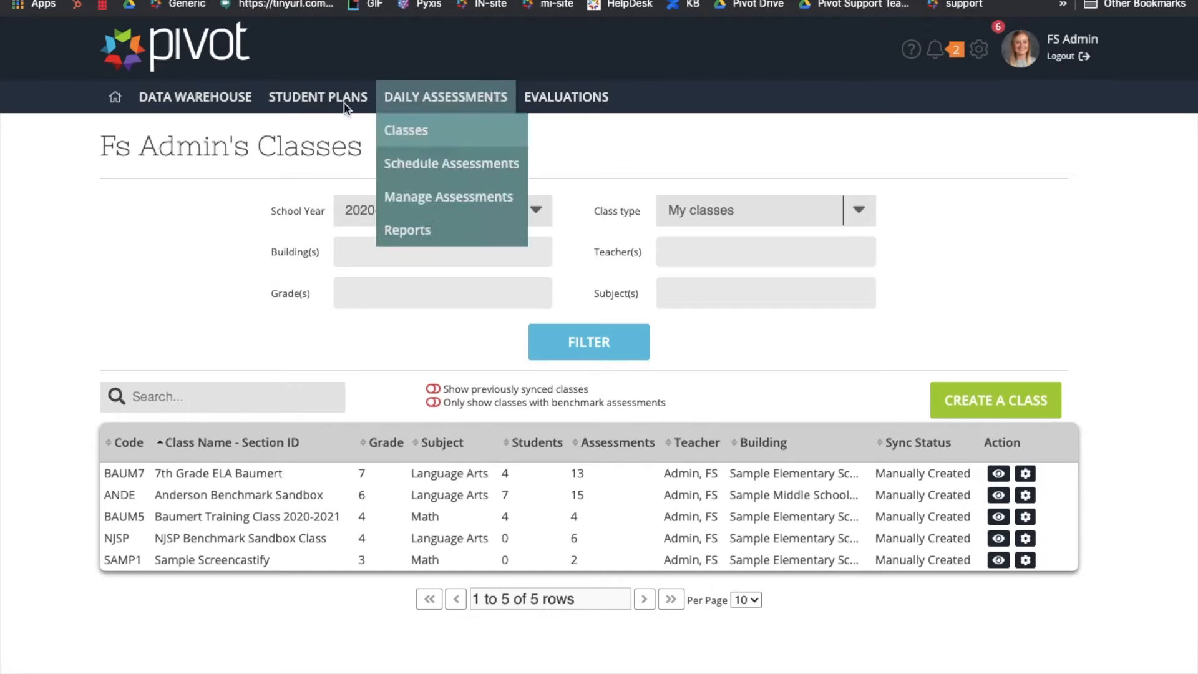
Open the student plans list and review the available plan type and template filter options.
mouse_move(317, 97)
click(308, 136)
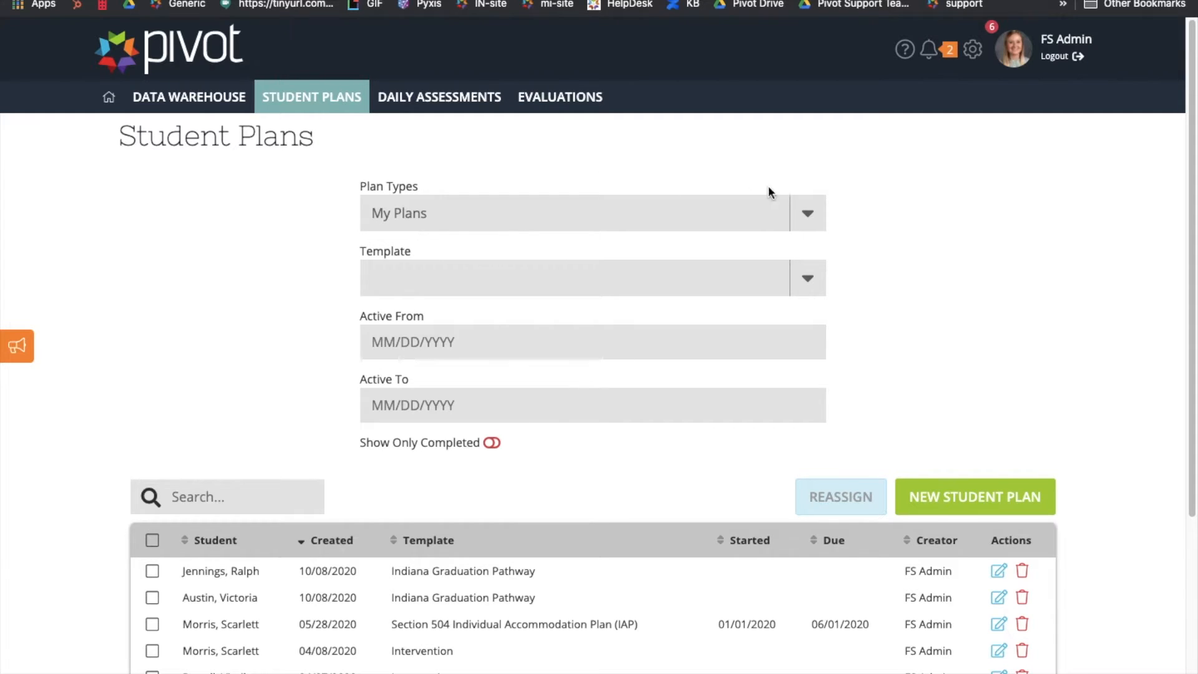
click(810, 214)
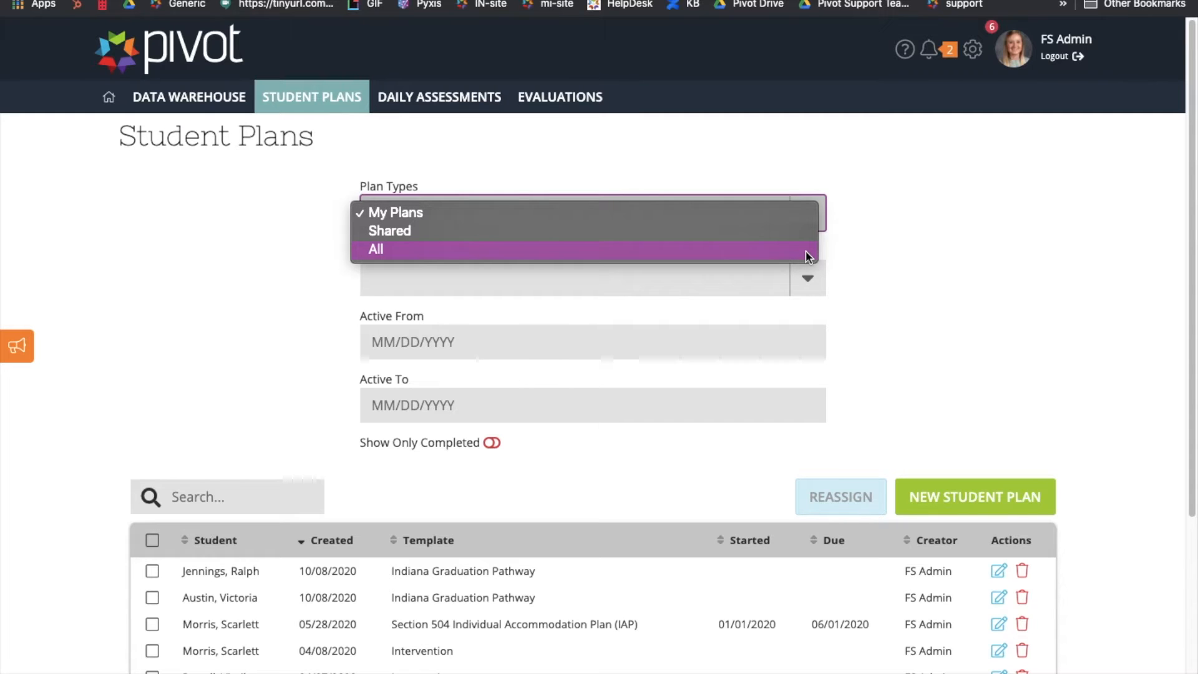
click(866, 253)
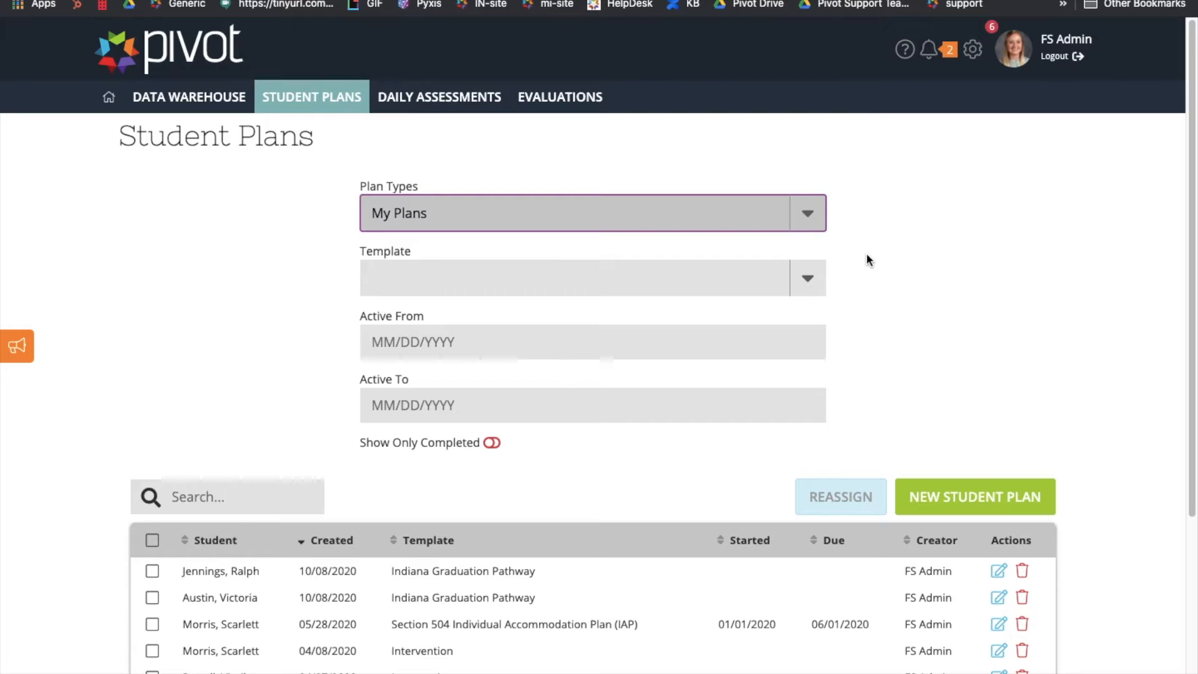
click(818, 281)
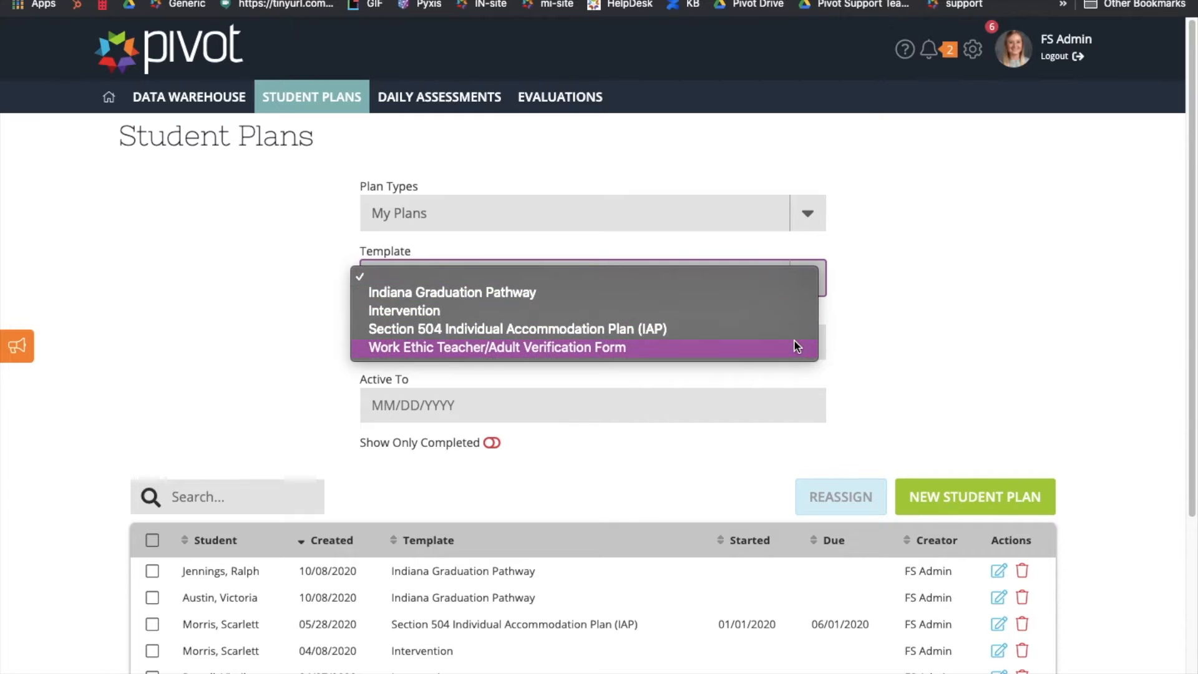
click(910, 320)
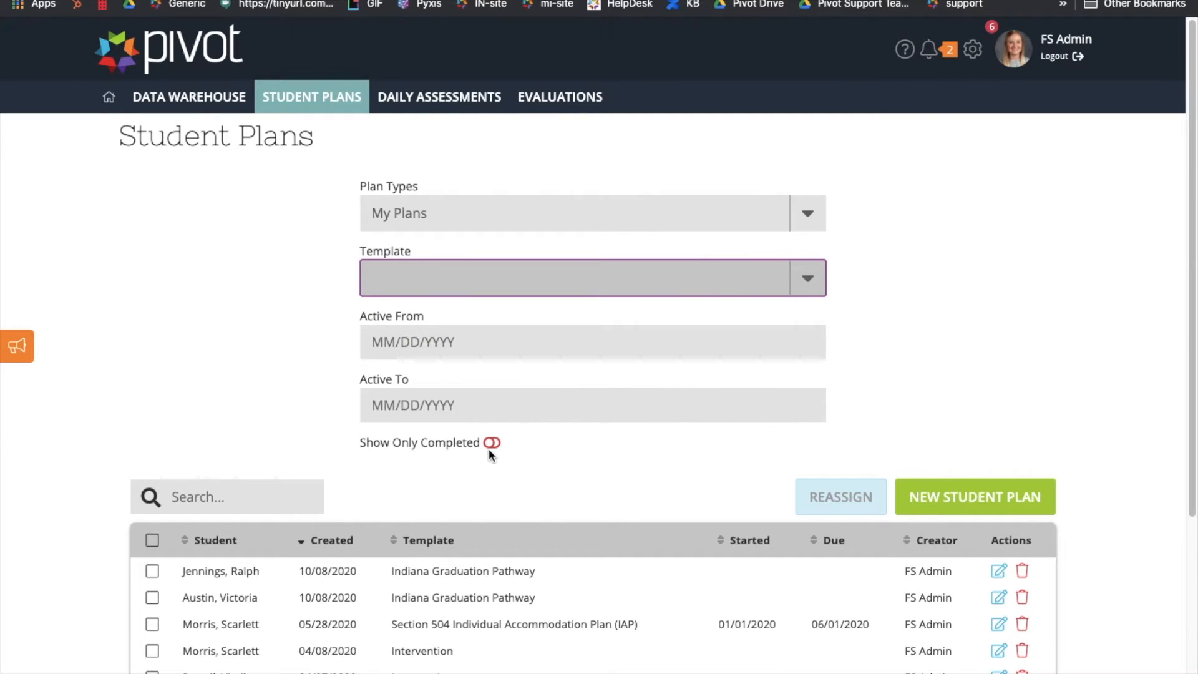
Sort the student plans table by student in ascending order.
scroll(641, 460, down, 3)
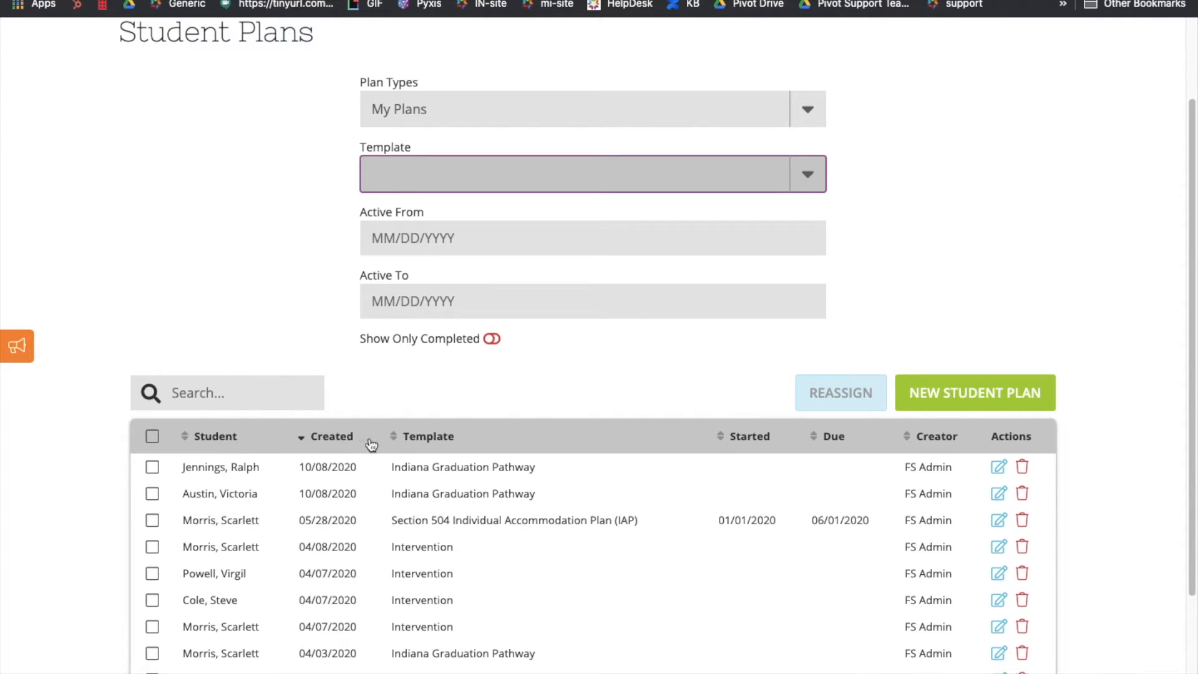
click(216, 436)
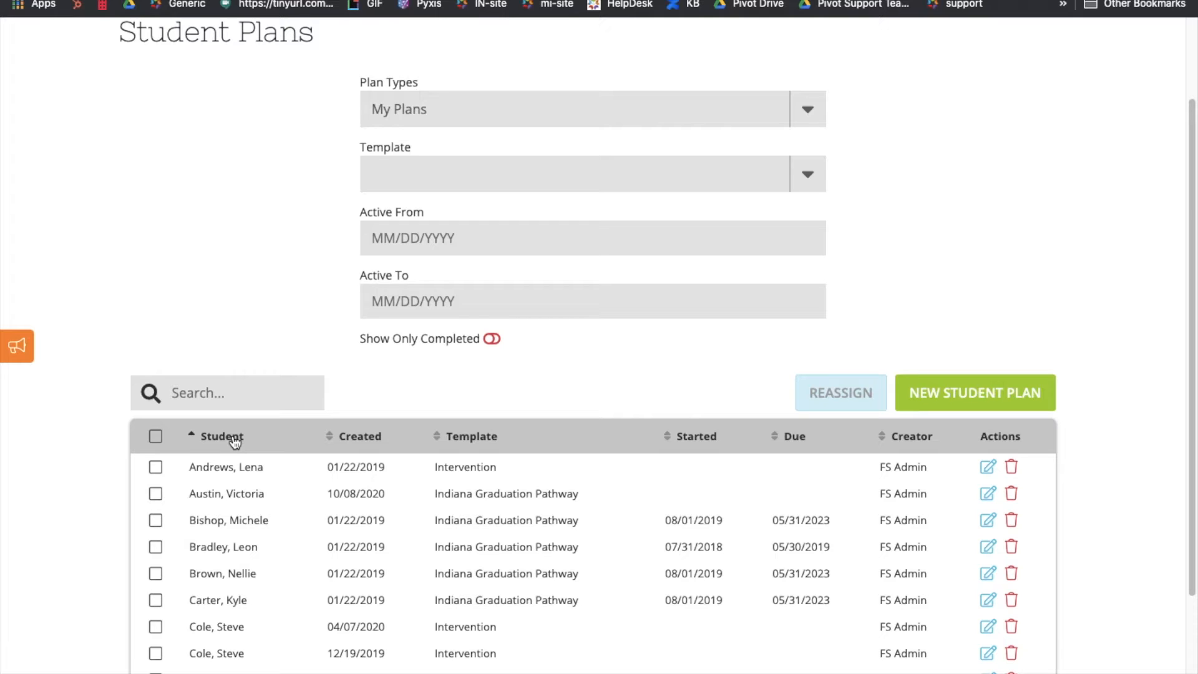
Start a new student plan and review the available student groups, keeping All Students ( Default ).
click(1004, 404)
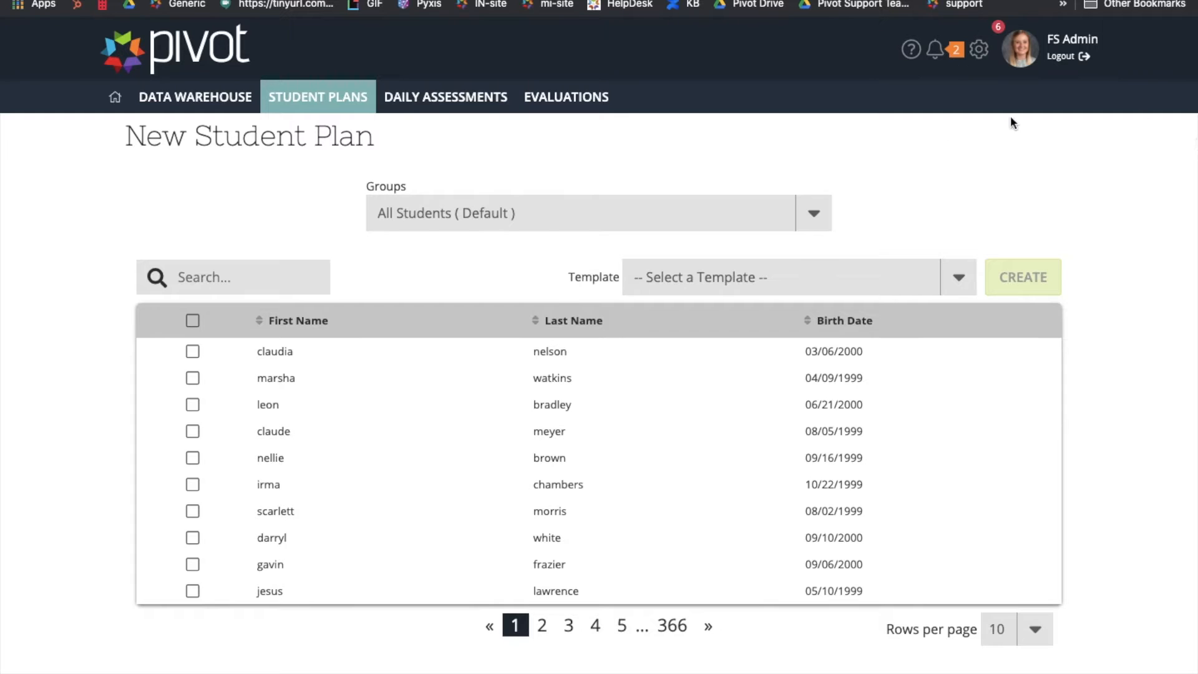
click(260, 277)
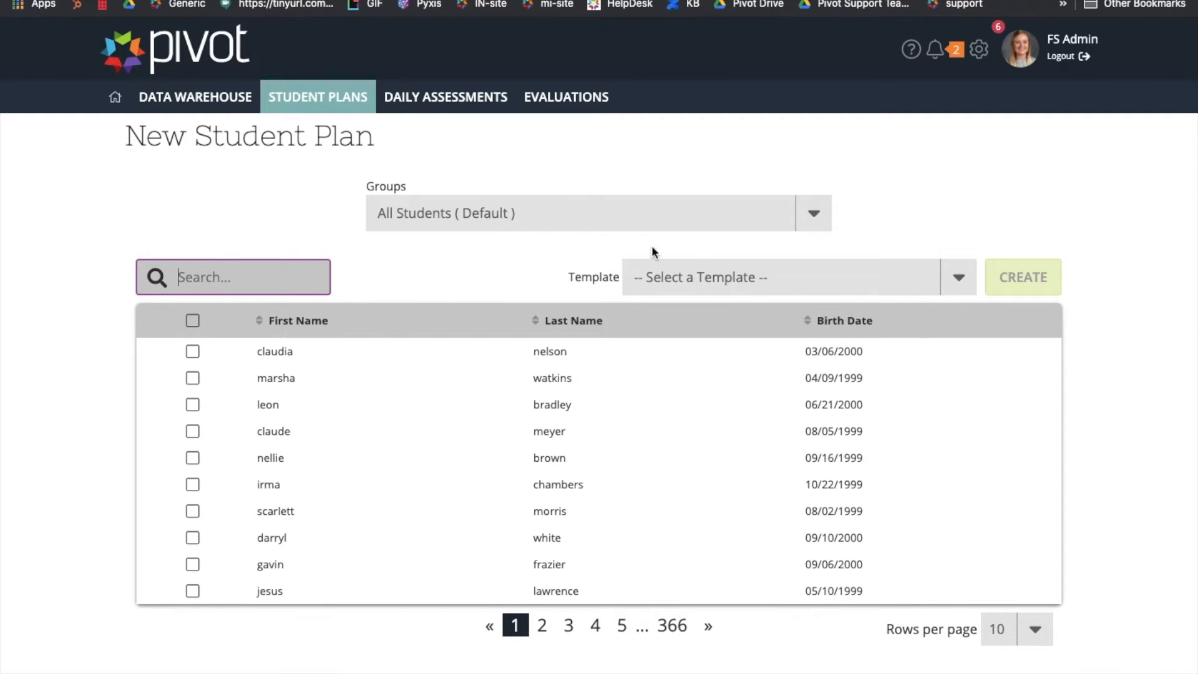
click(817, 213)
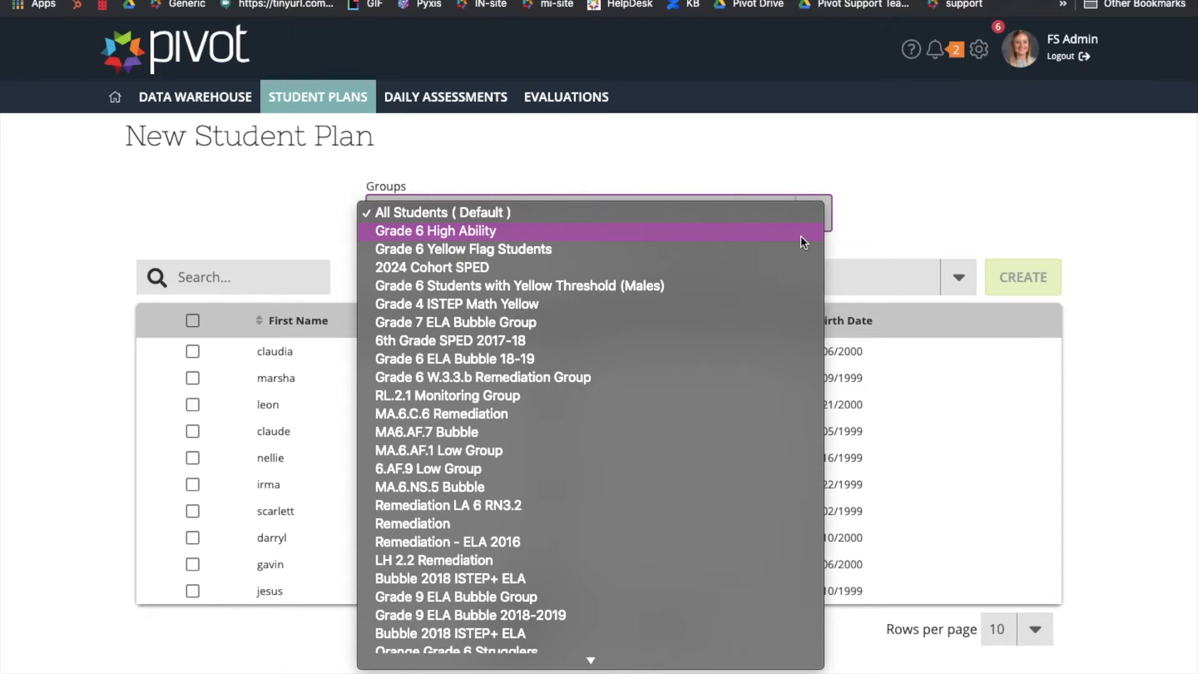
click(844, 229)
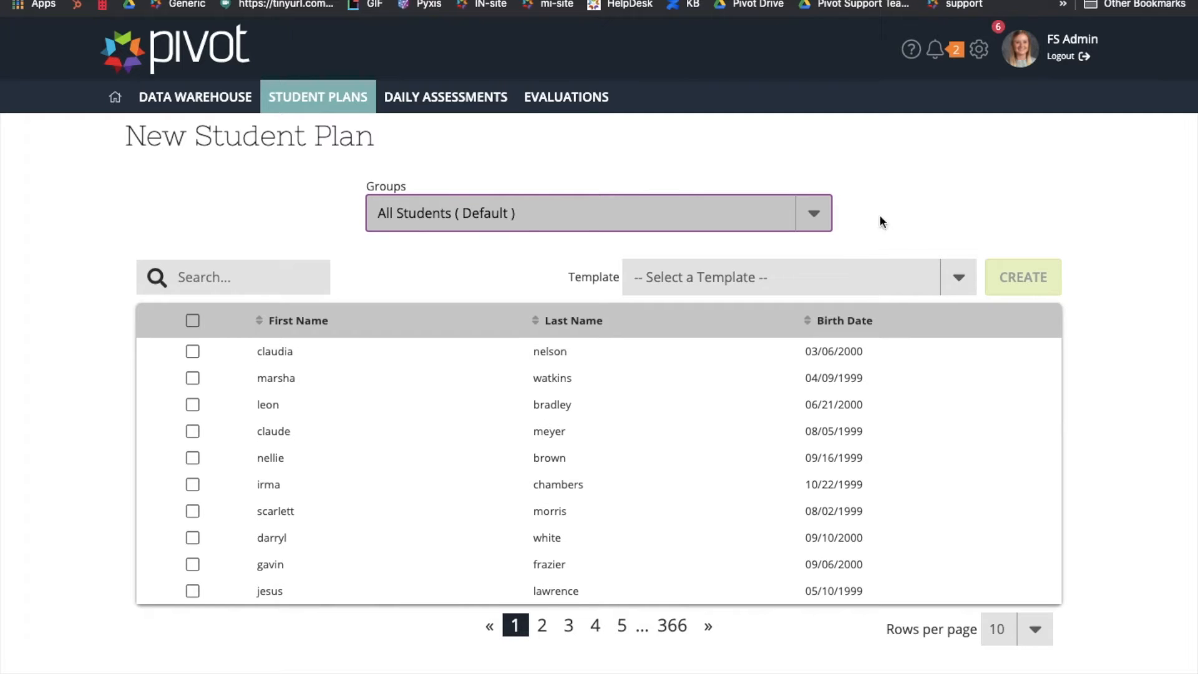
Search the student list by partial first name and select the first matching student.
click(262, 278)
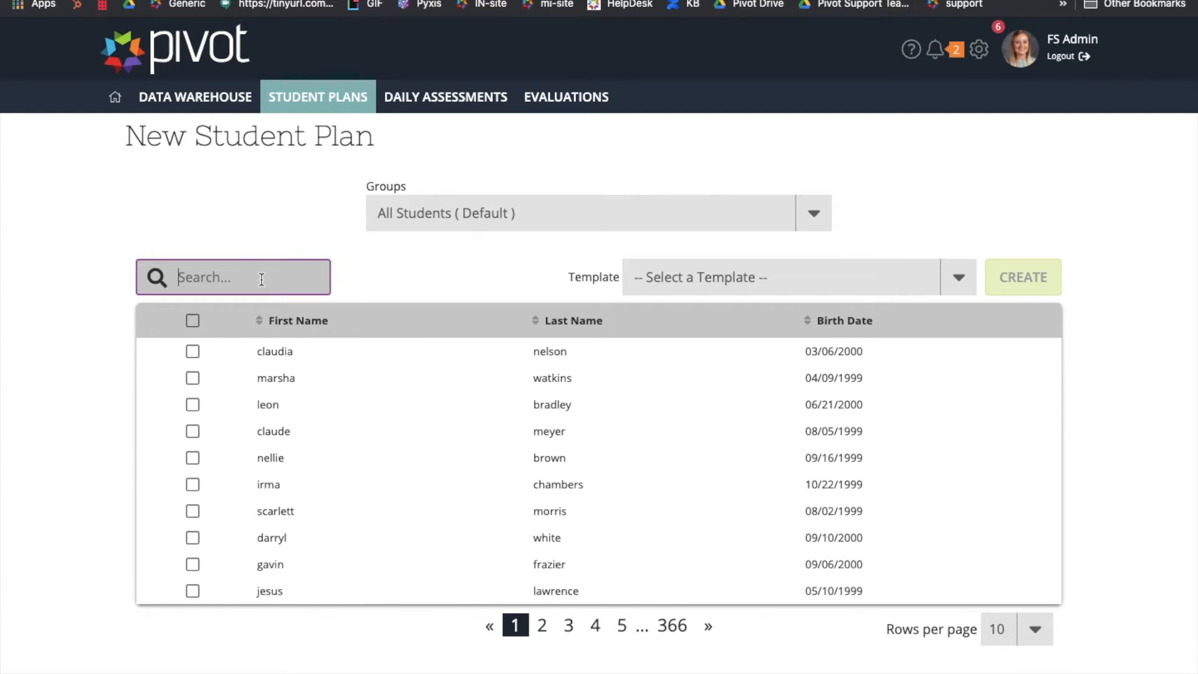
text(alic)
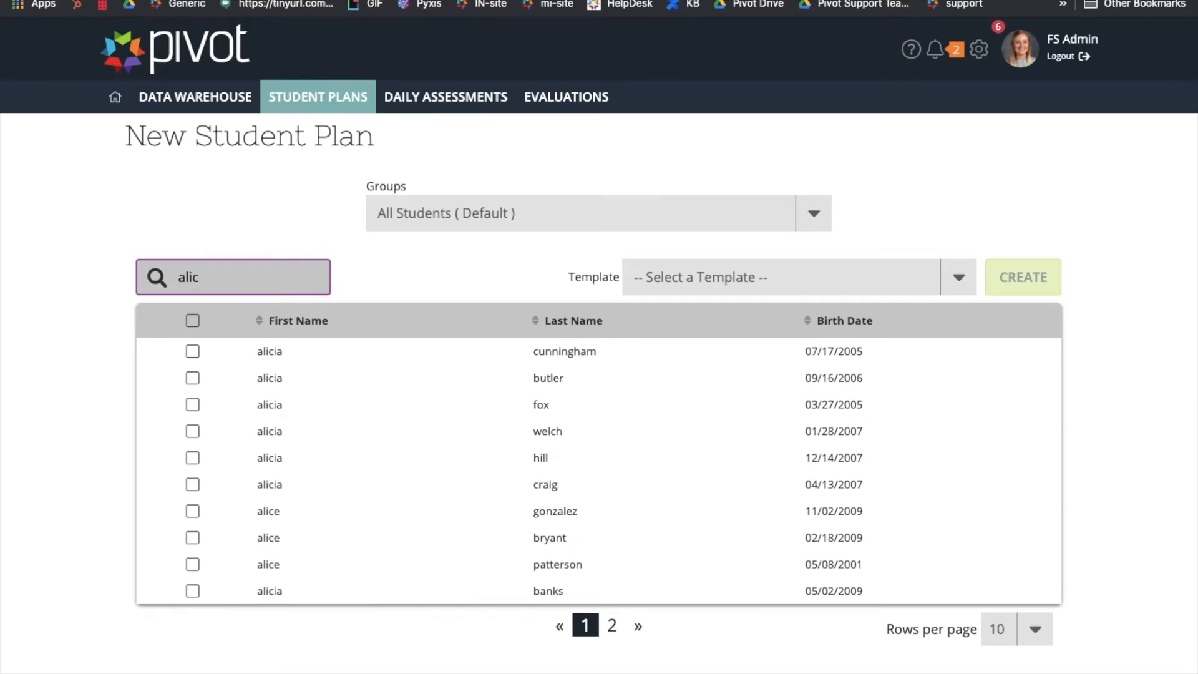
click(193, 352)
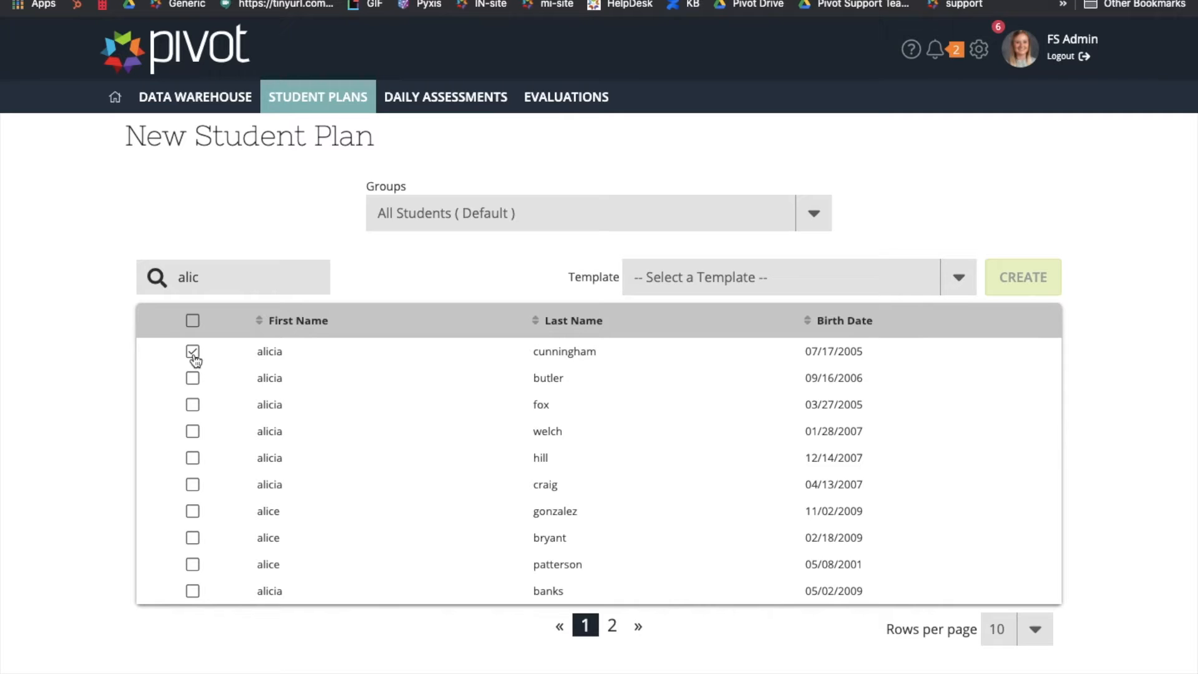
Create the selected student's plan from the Indiana Graduation Pathway template.
click(963, 284)
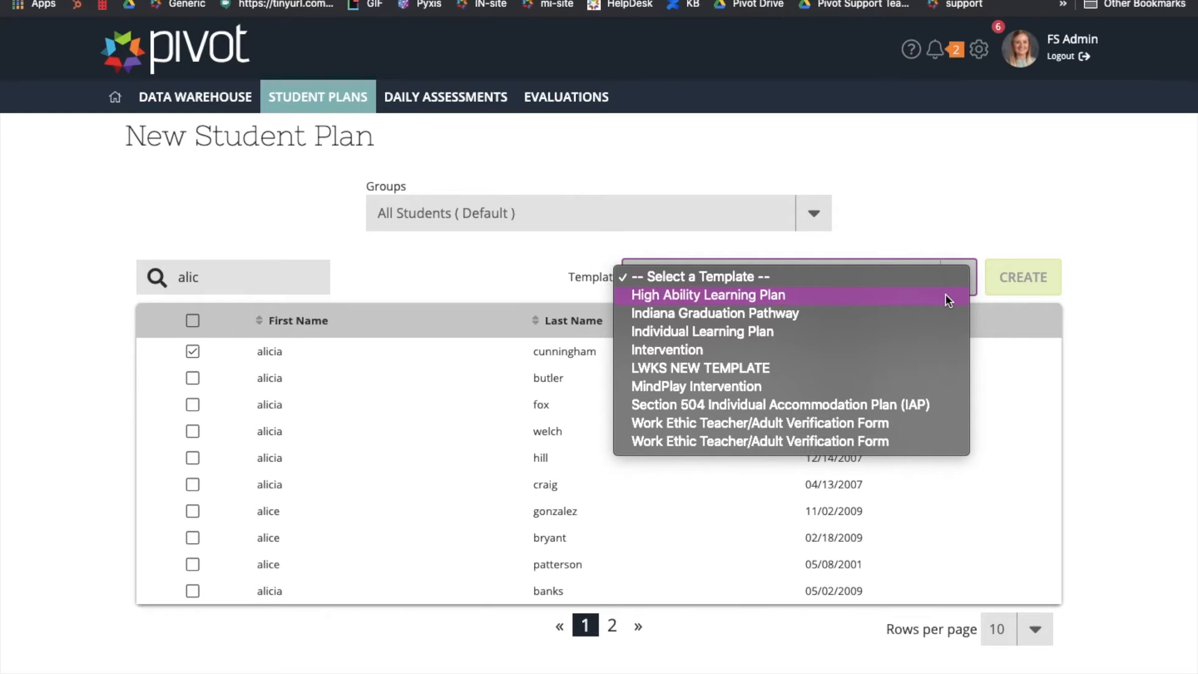
click(798, 321)
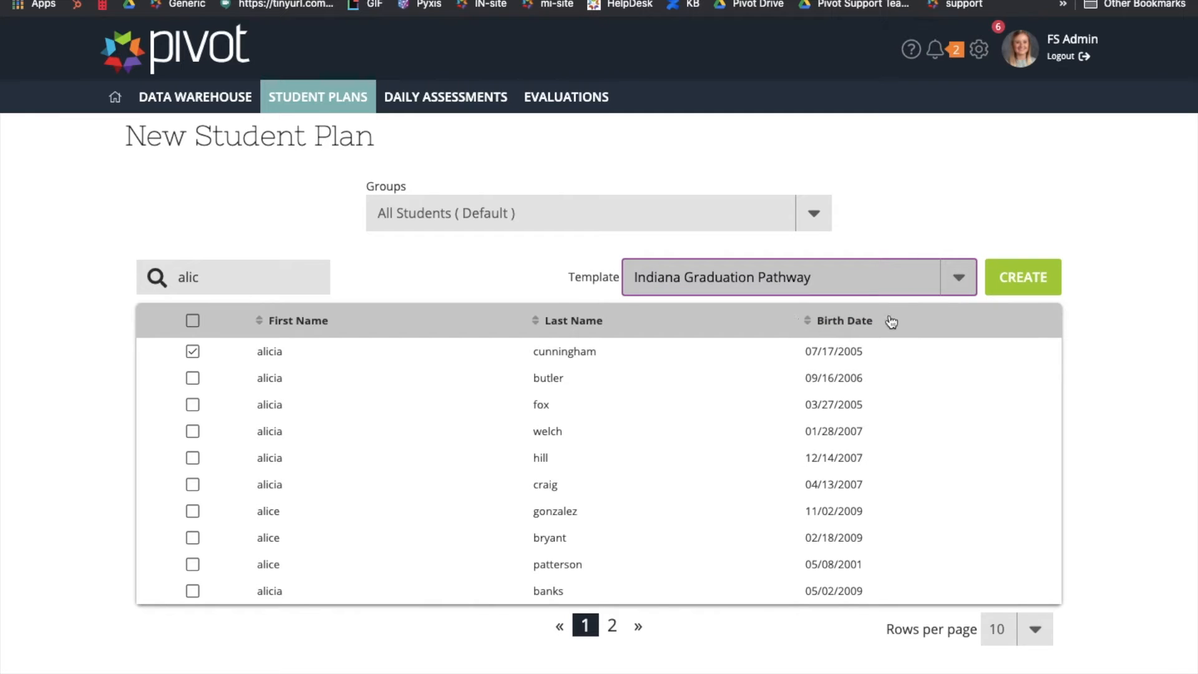
click(1036, 285)
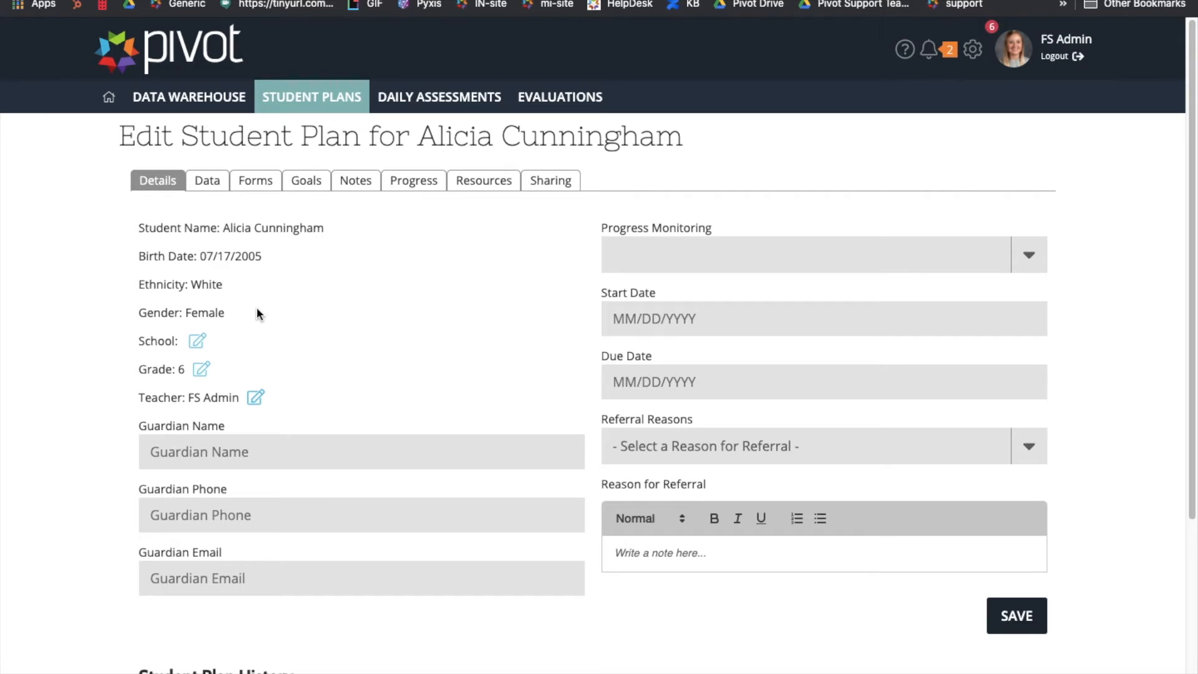
Set the student's school to Sample High School 1 and save the choice.
click(198, 340)
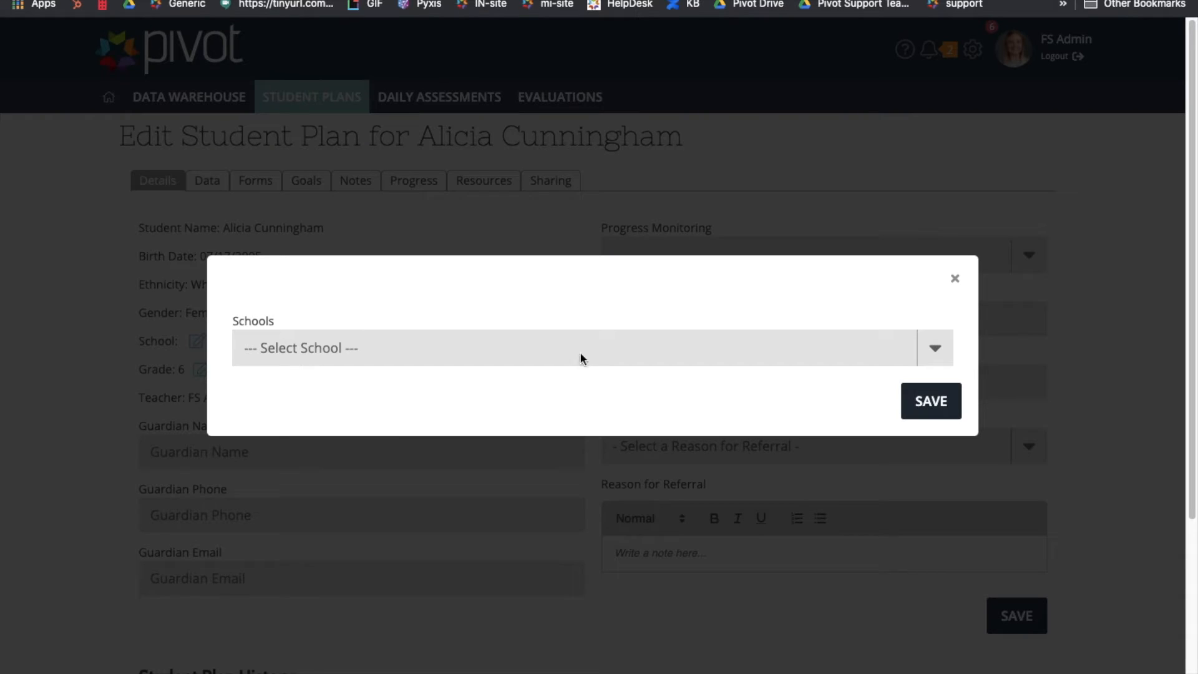
click(932, 349)
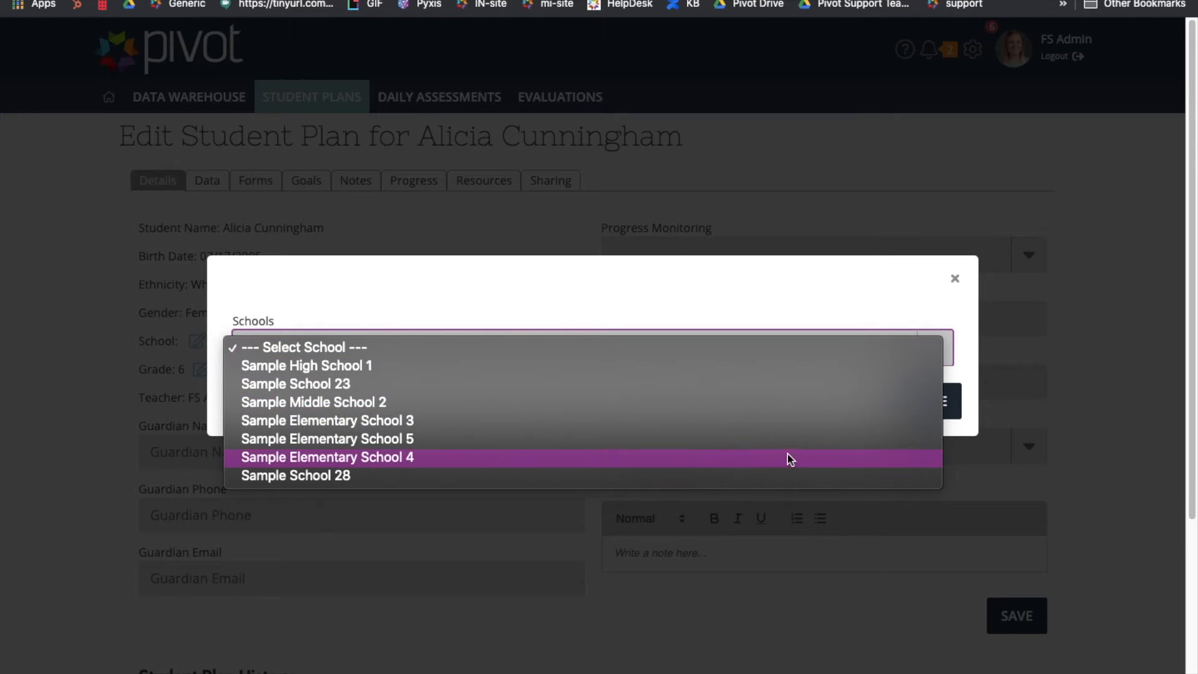
click(618, 373)
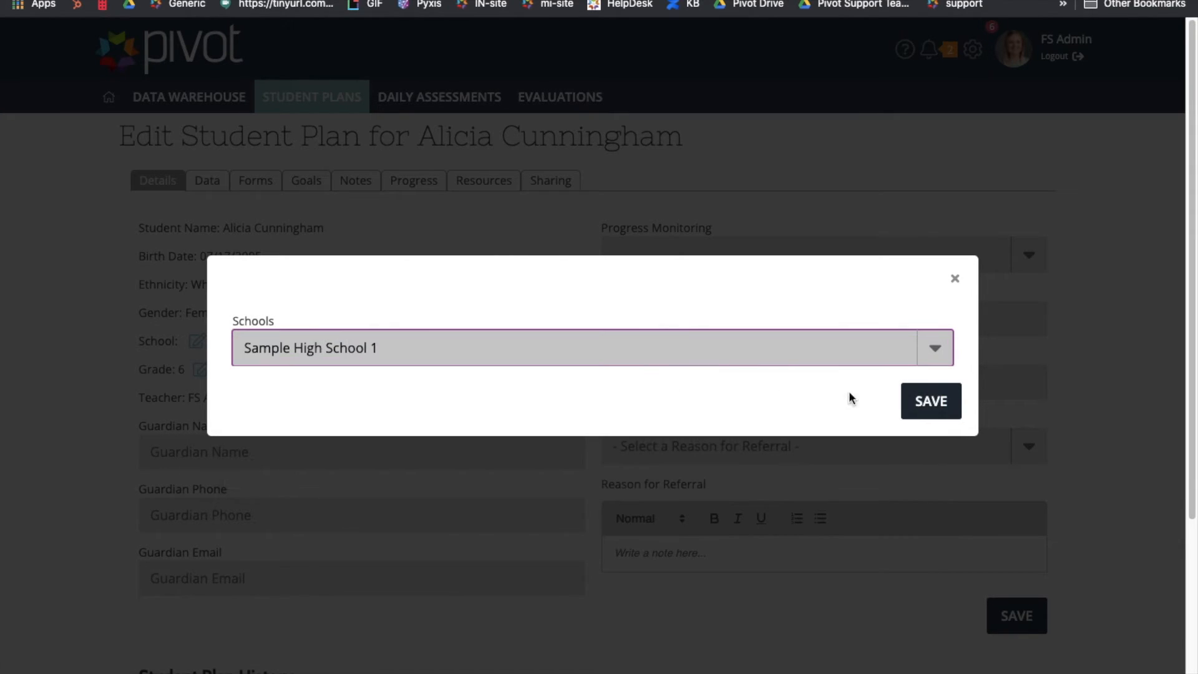
click(918, 405)
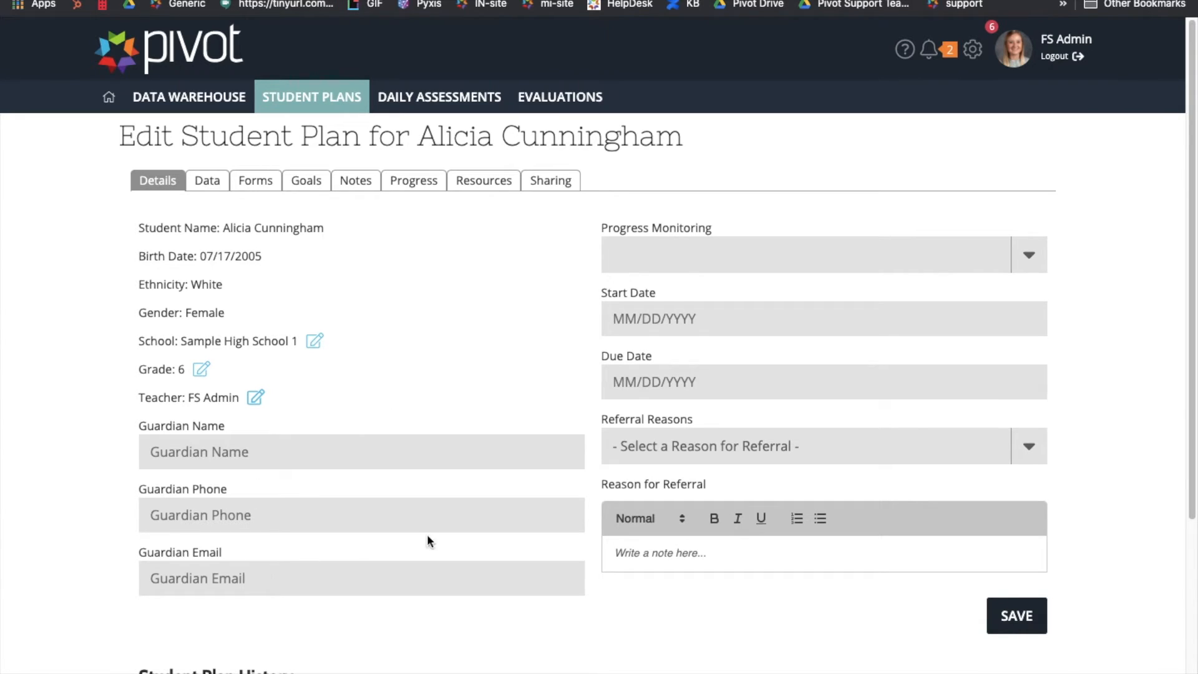
Set the plan's progress monitoring to Quarterly, with start date 10/09/2020 and due date 05/31/2022.
click(1030, 262)
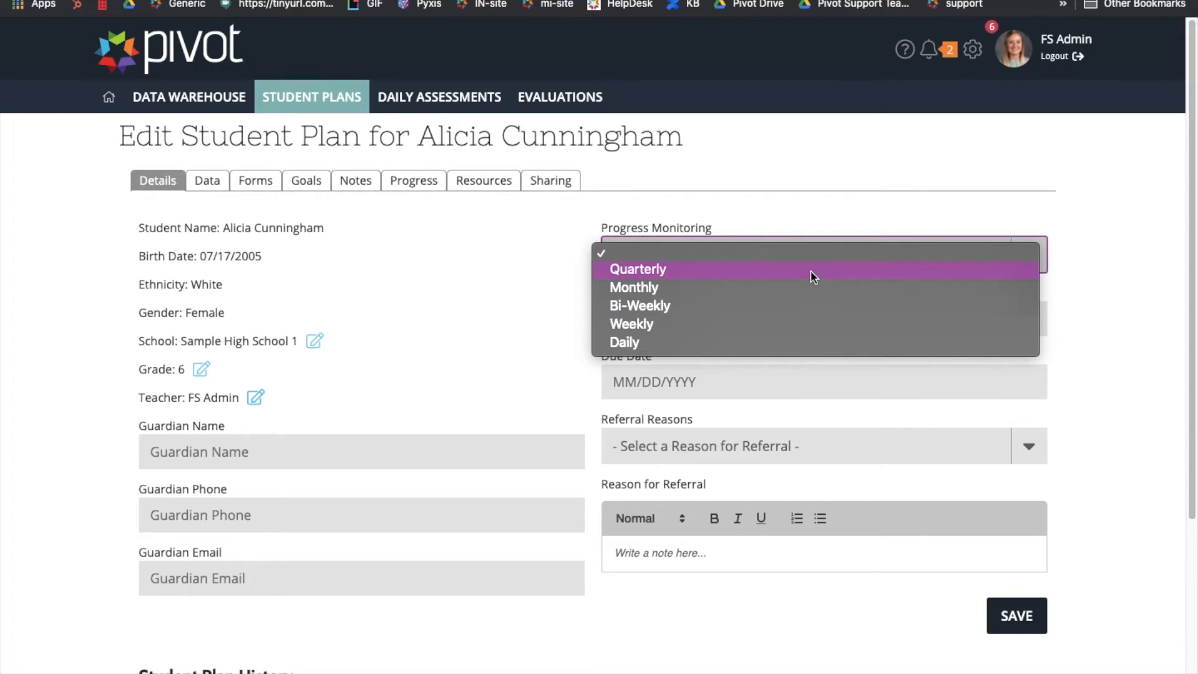
click(813, 277)
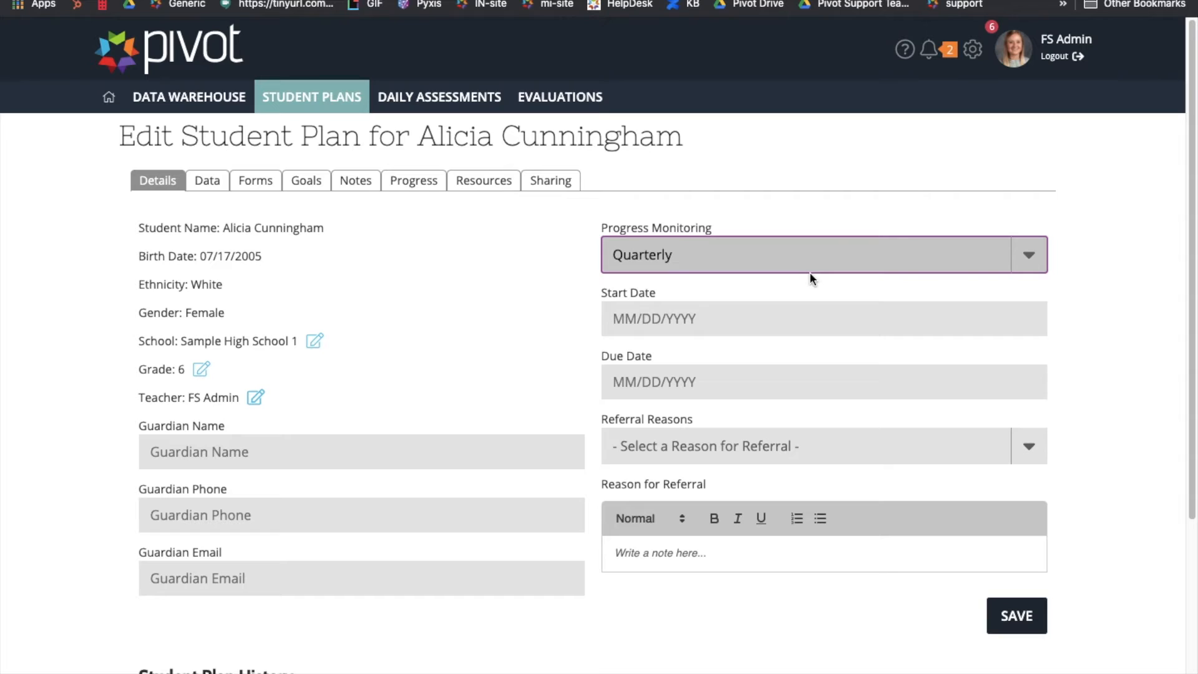
click(666, 321)
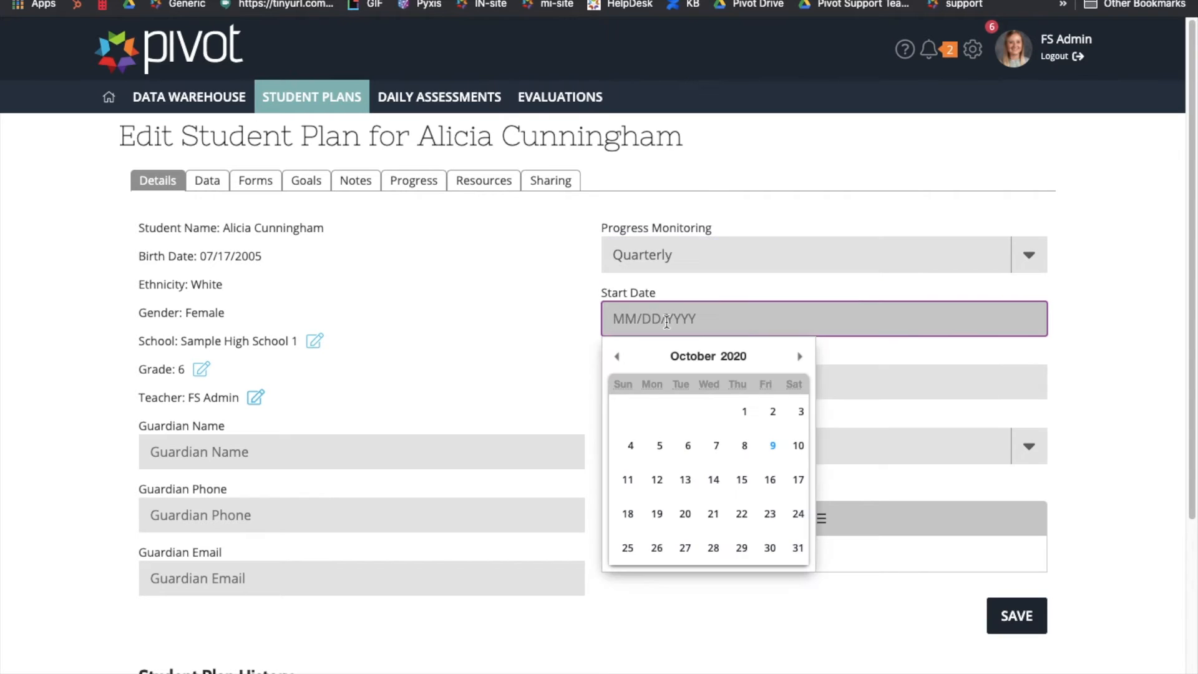
click(773, 446)
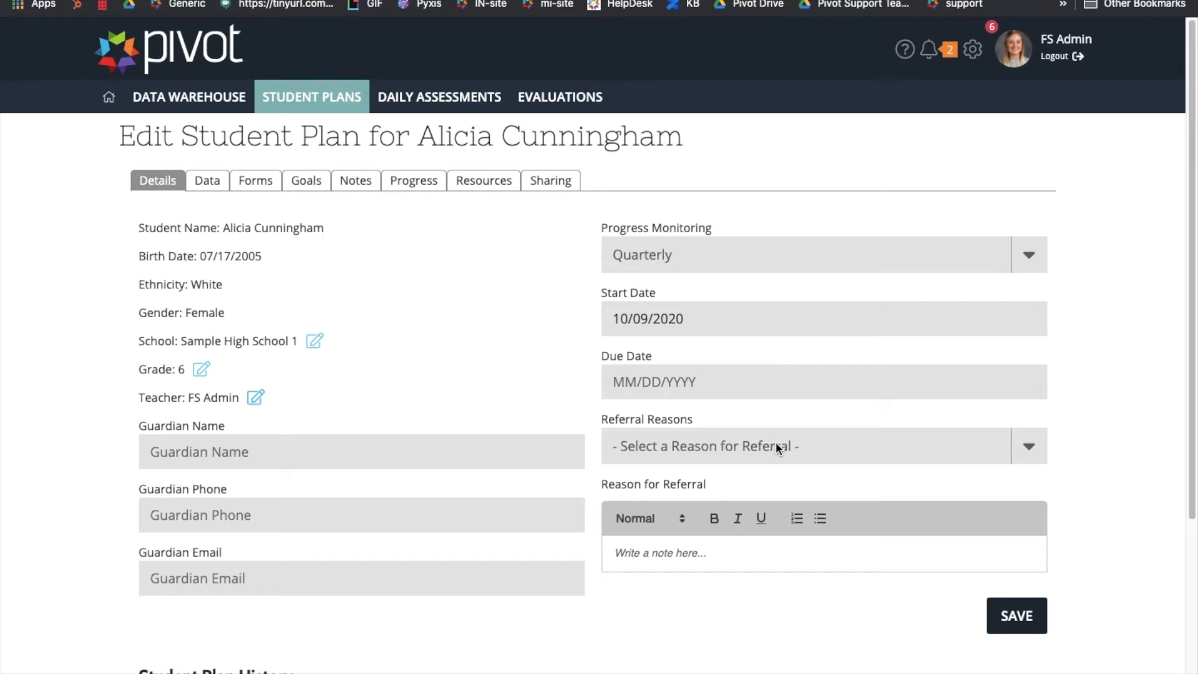
click(676, 393)
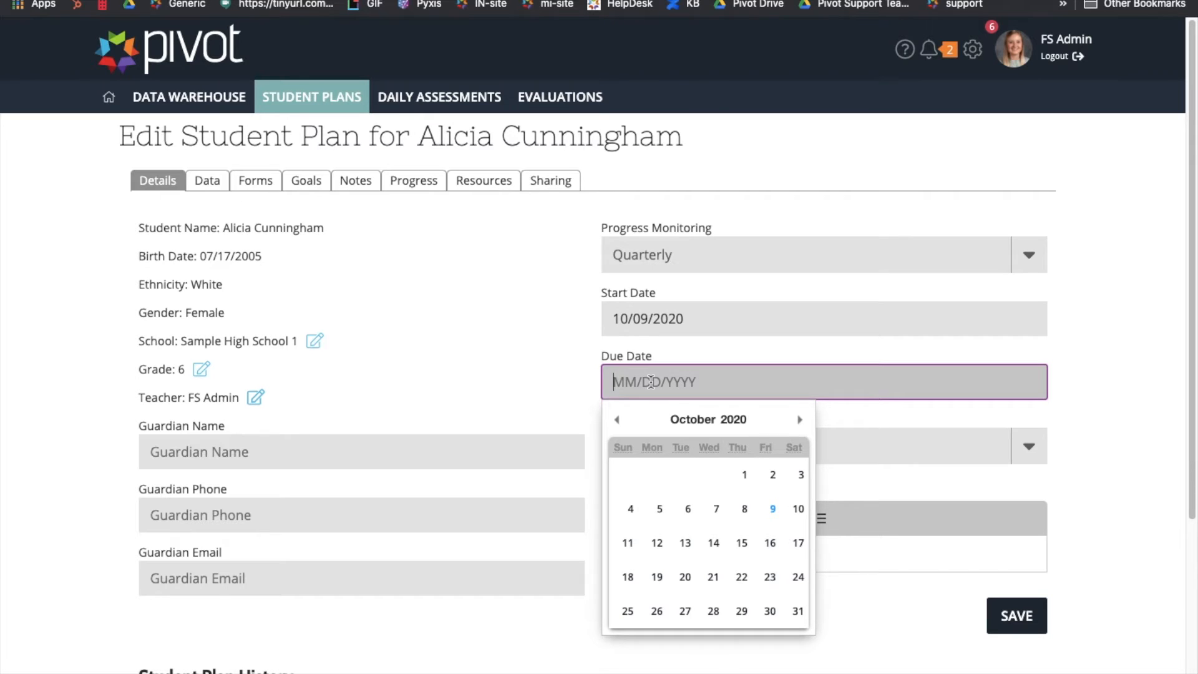
text(05/31/2022)
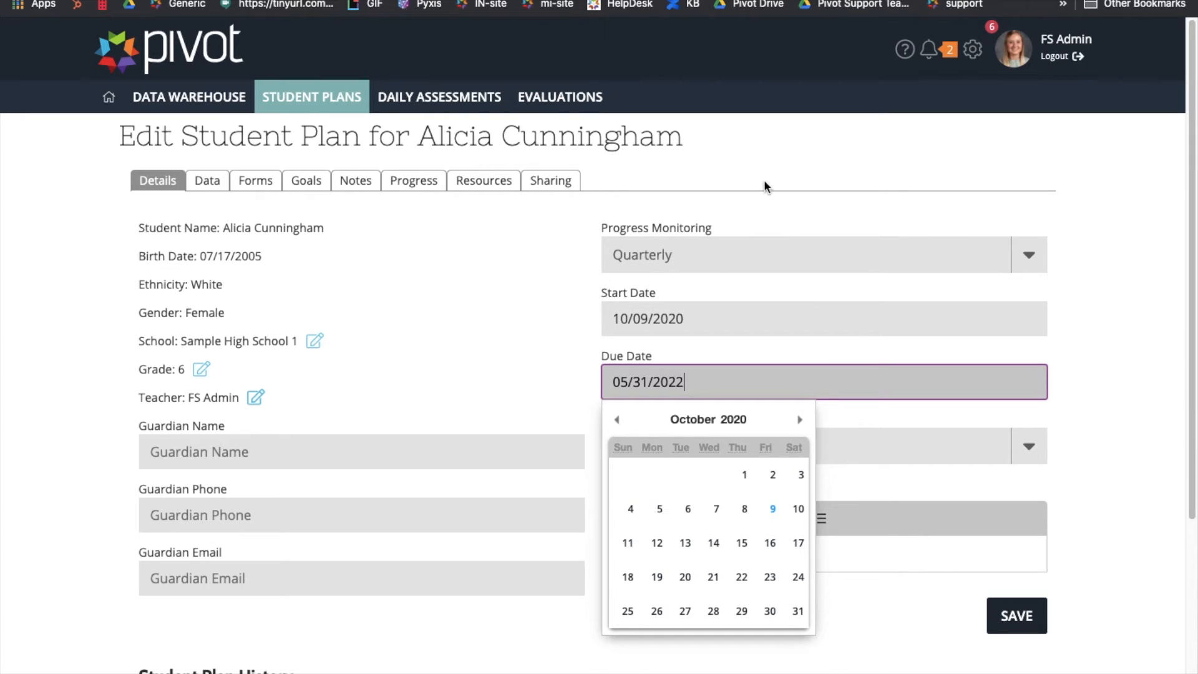
click(823, 349)
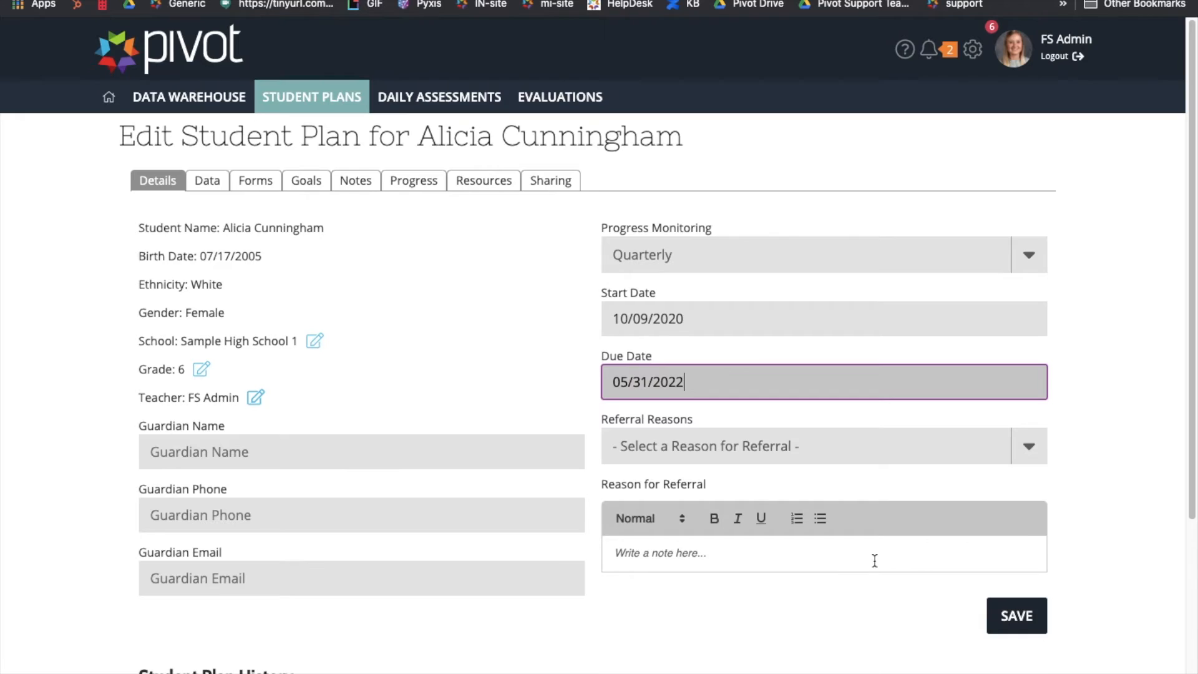
Review the Student Plan History section and save the plan details.
scroll(876, 558, down, 3)
scroll(769, 549, down, 3)
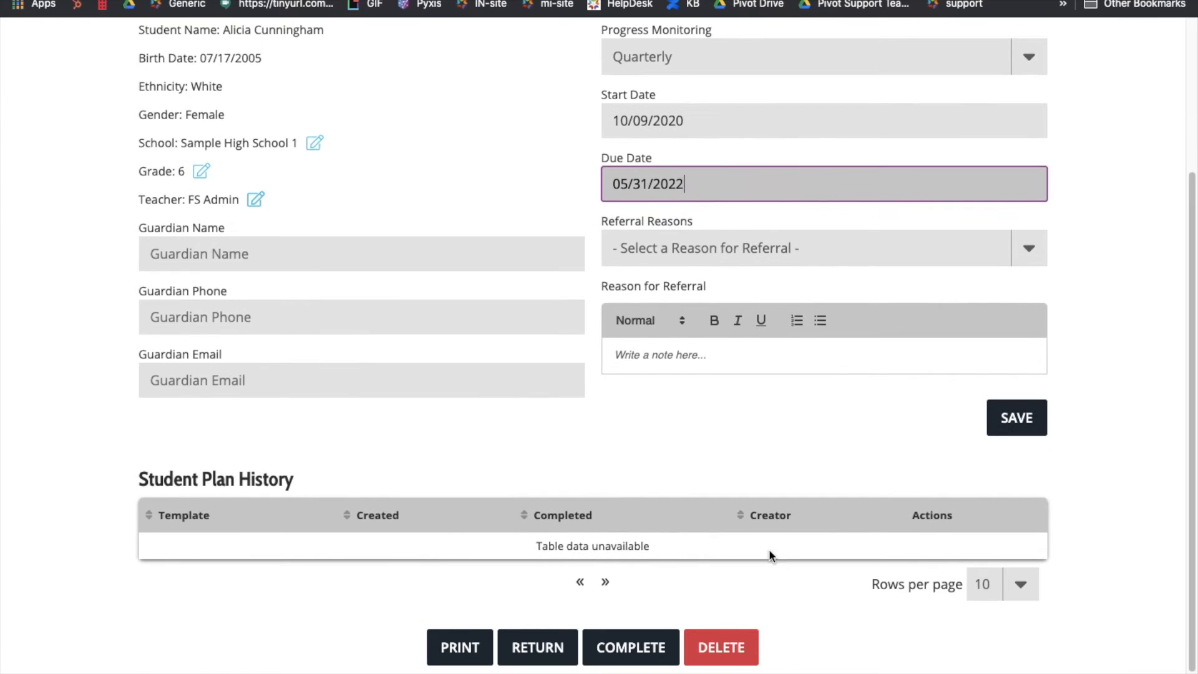
drag(136, 480, 300, 491)
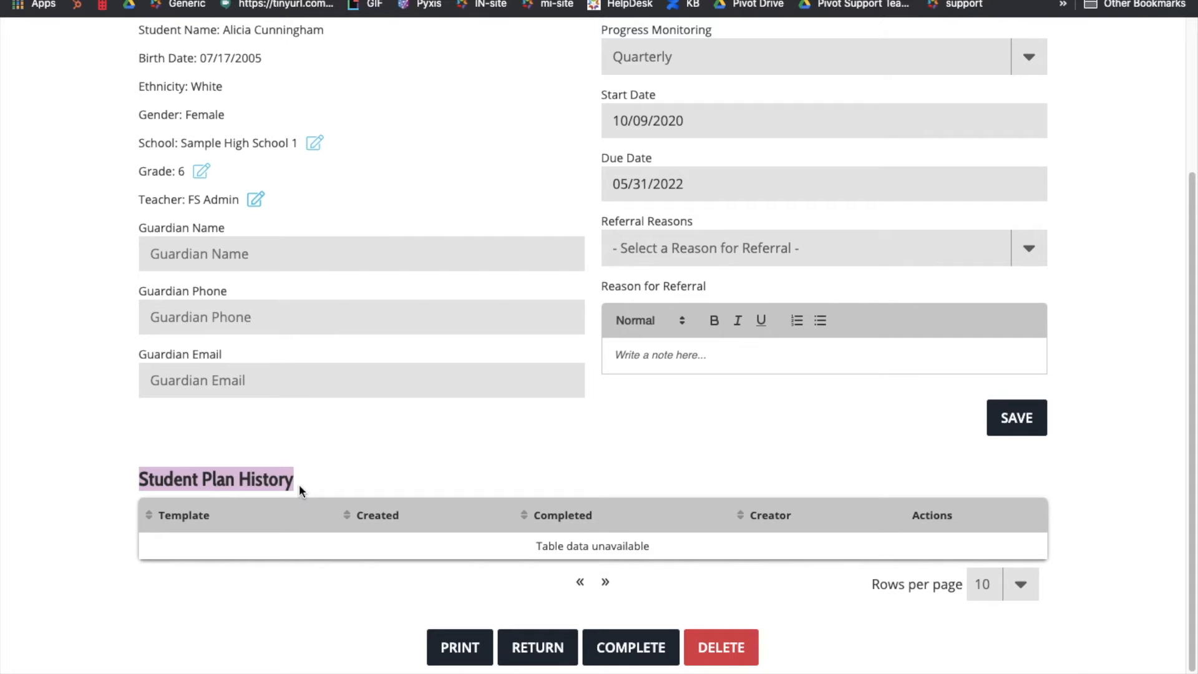
click(295, 551)
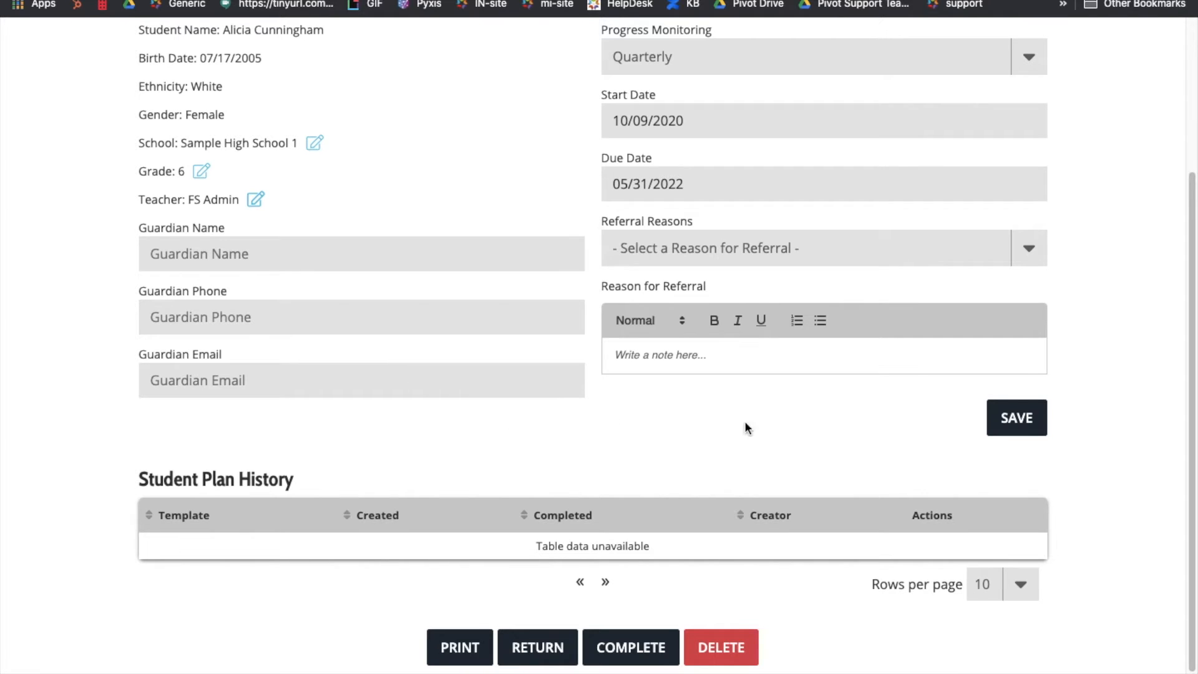
click(1021, 422)
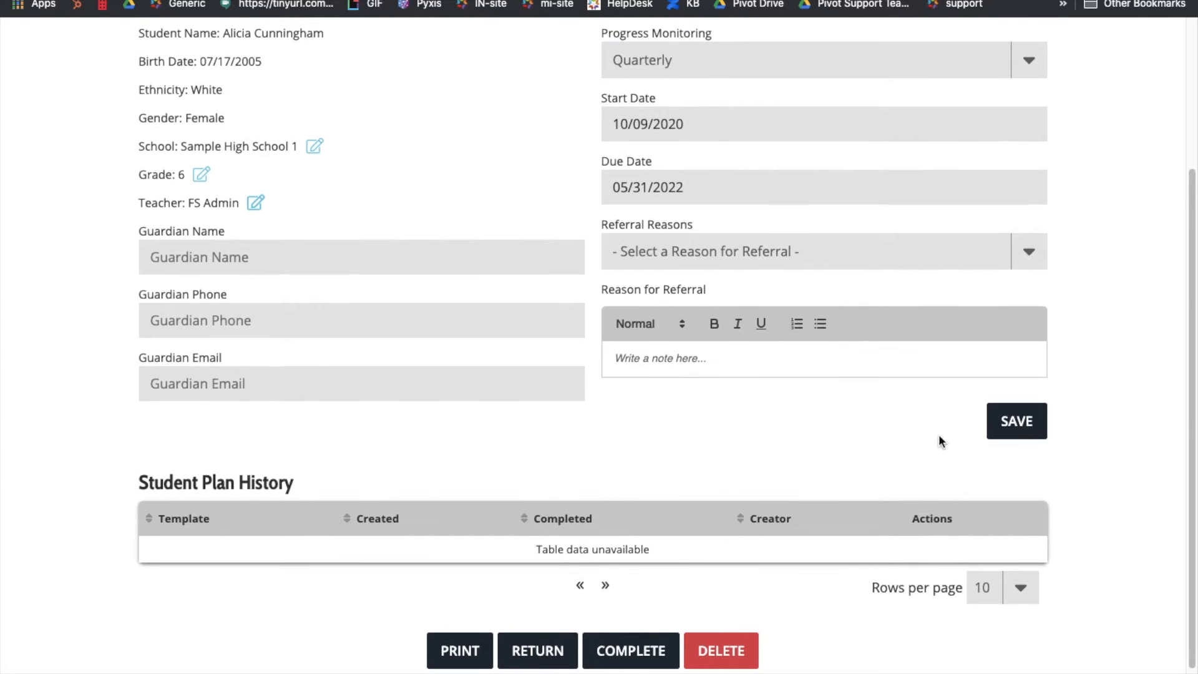
Open the student's assessment data within the plan and view the ISTEP results.
scroll(853, 426, up, 3)
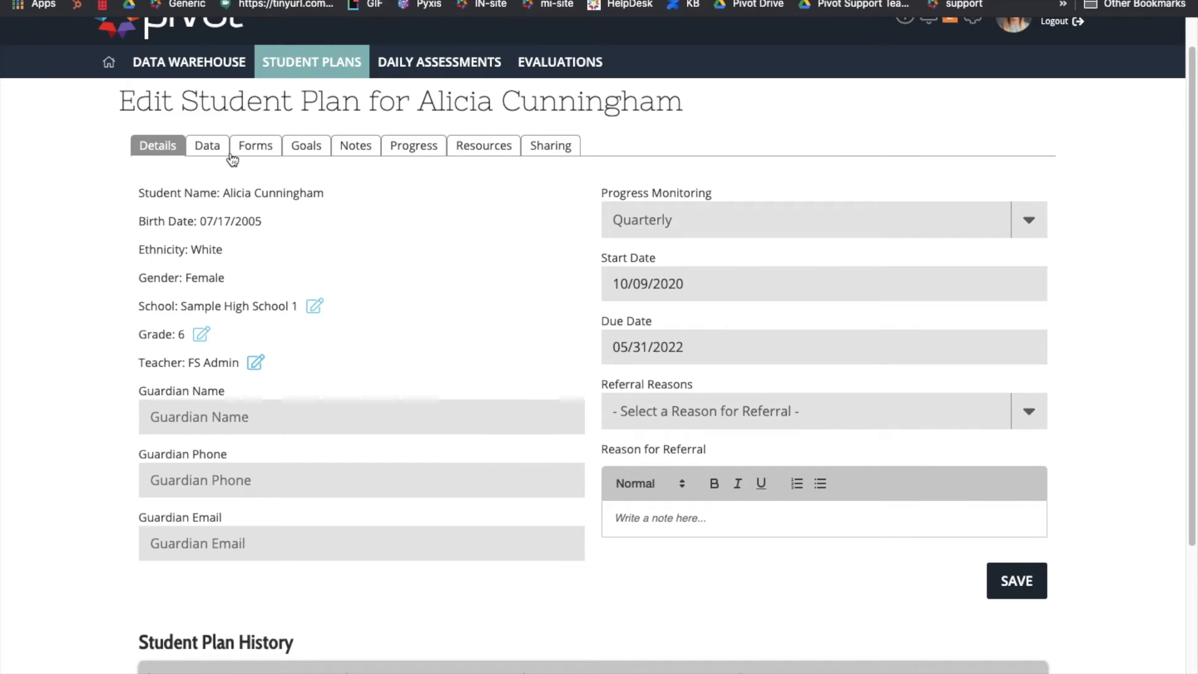
click(211, 151)
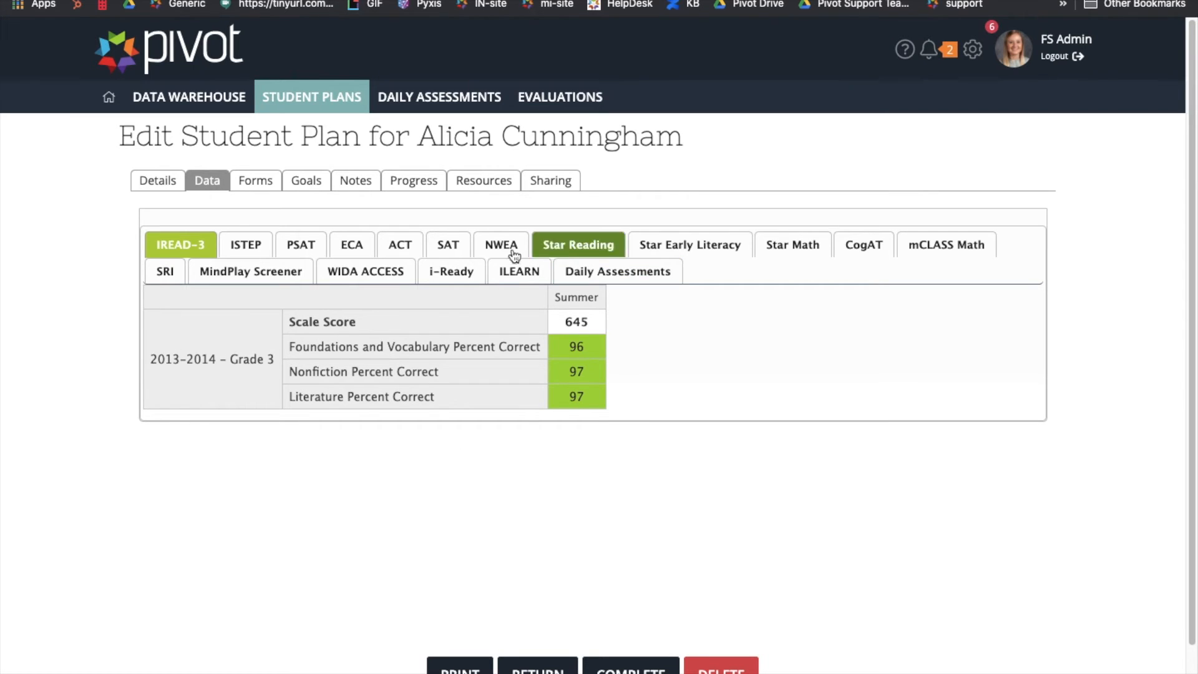
click(249, 244)
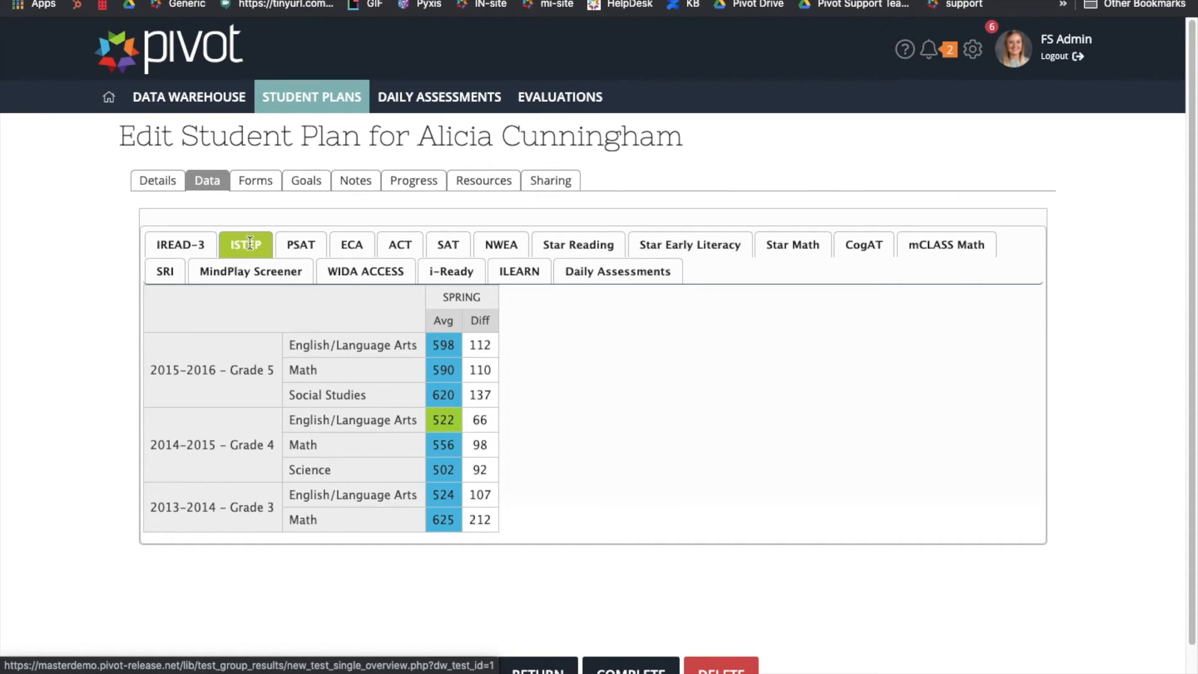
In the plan's Graduation Requirements form, set the cohort year to 2022 and the diploma to Core 40 with Academic Honors.
click(262, 186)
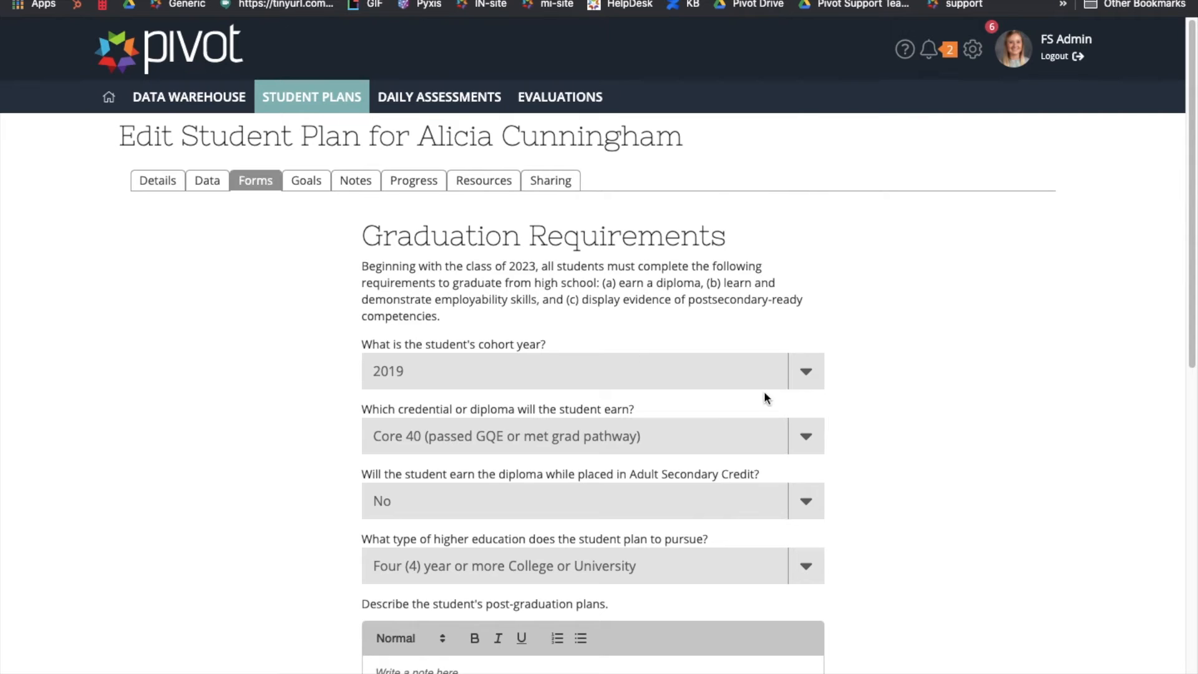
click(811, 372)
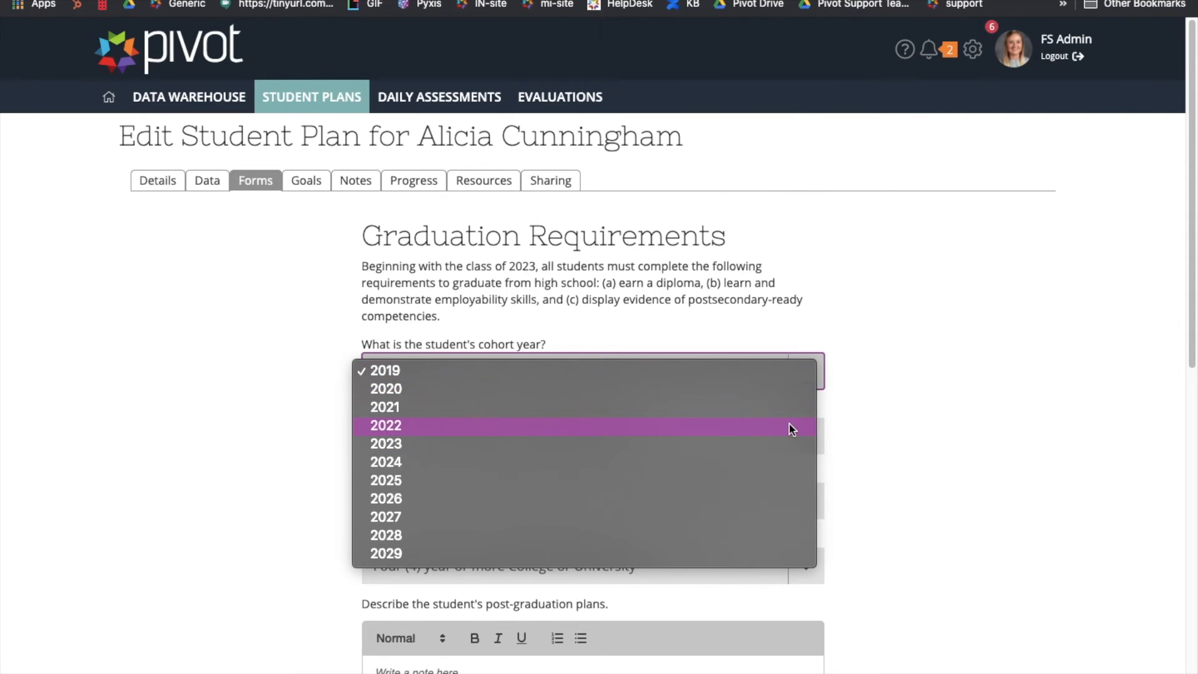
key(Escape)
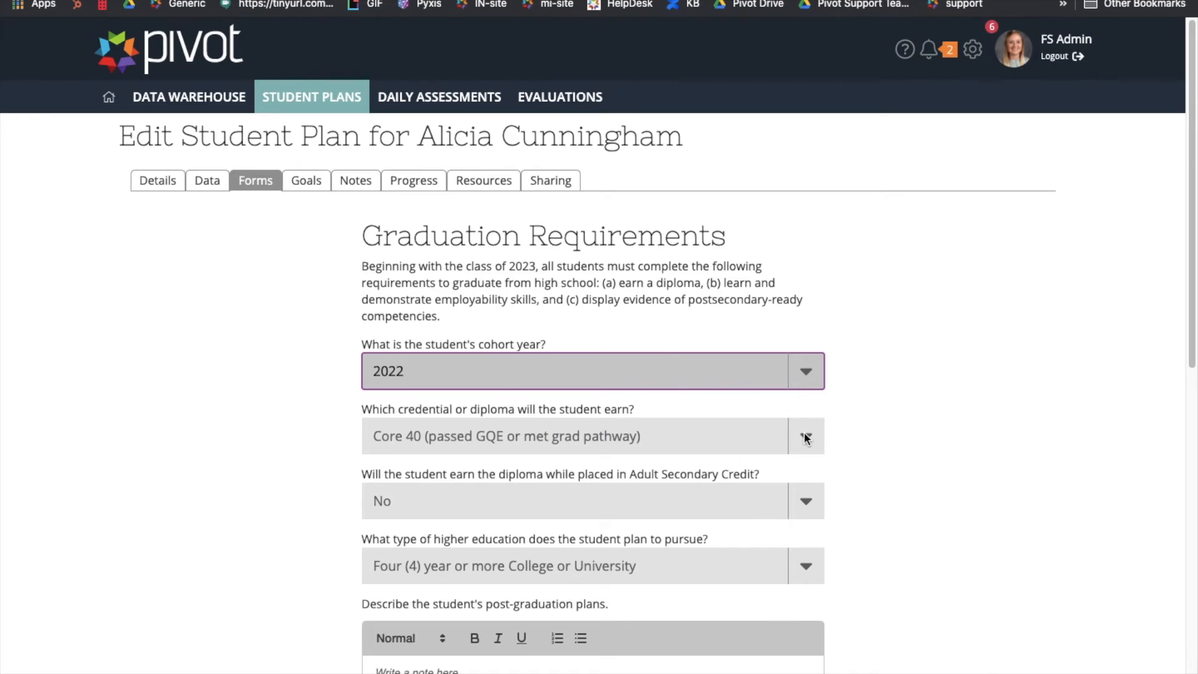
click(804, 436)
click(773, 454)
Describe the student's post-graduation plans as "Teaching elementary education".
scroll(885, 471, down, 2)
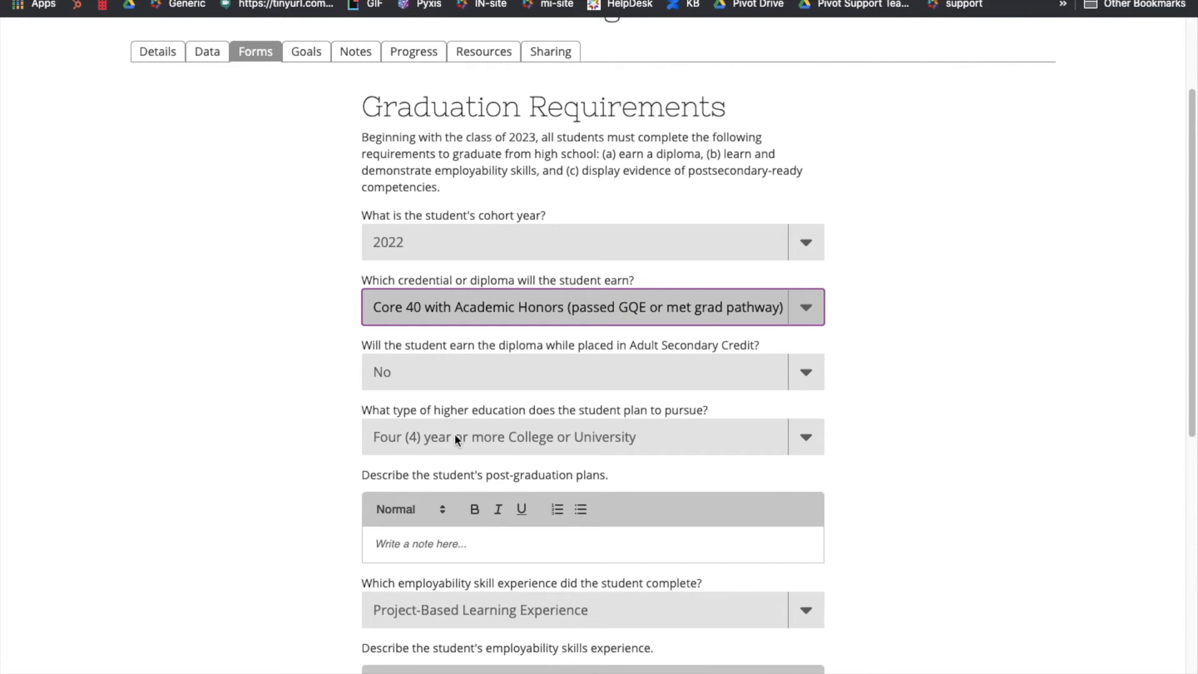
scroll(776, 454, down, 3)
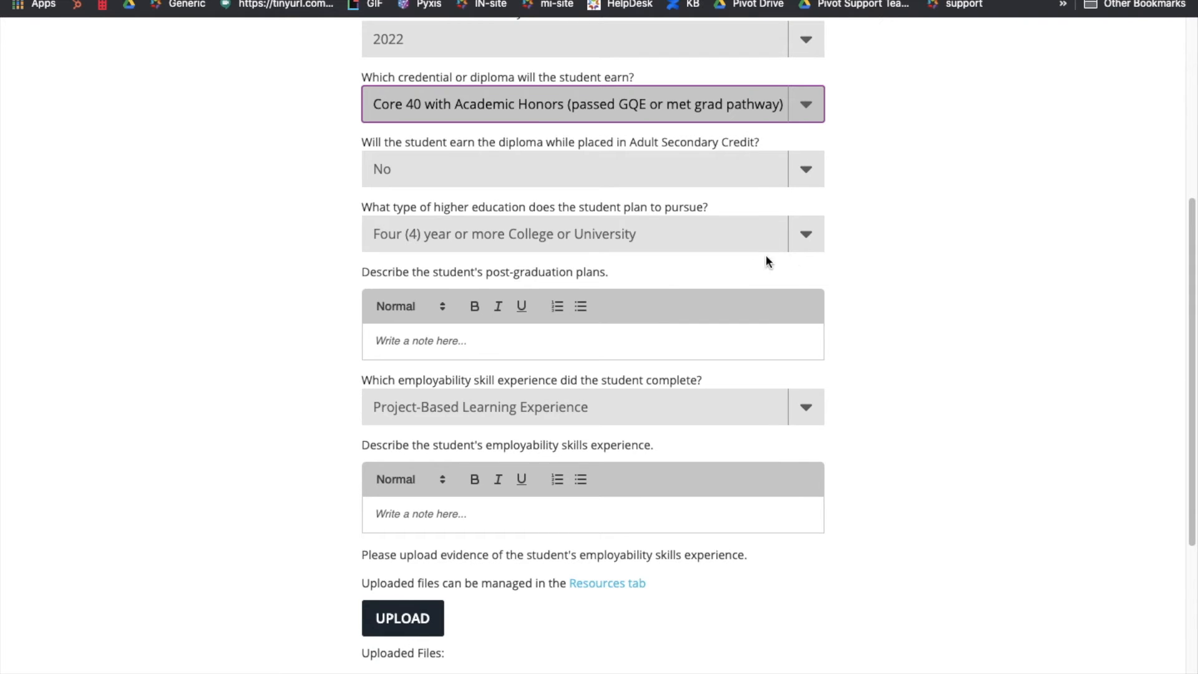
click(510, 340)
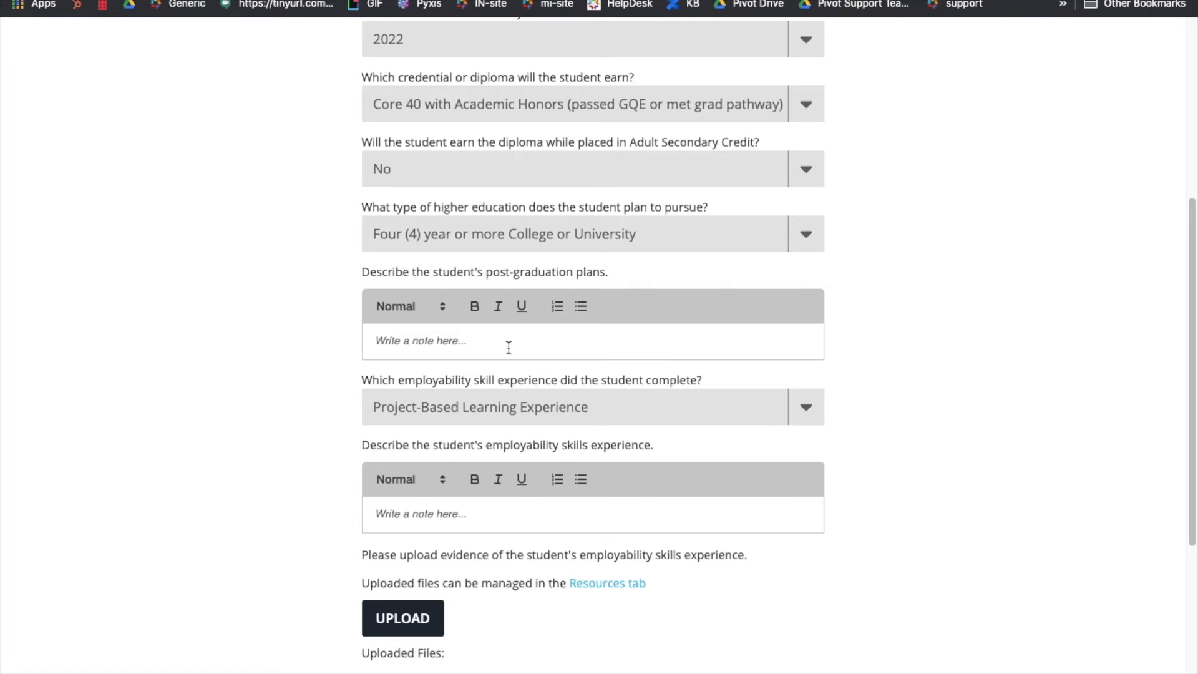
text(Teaching elementary education)
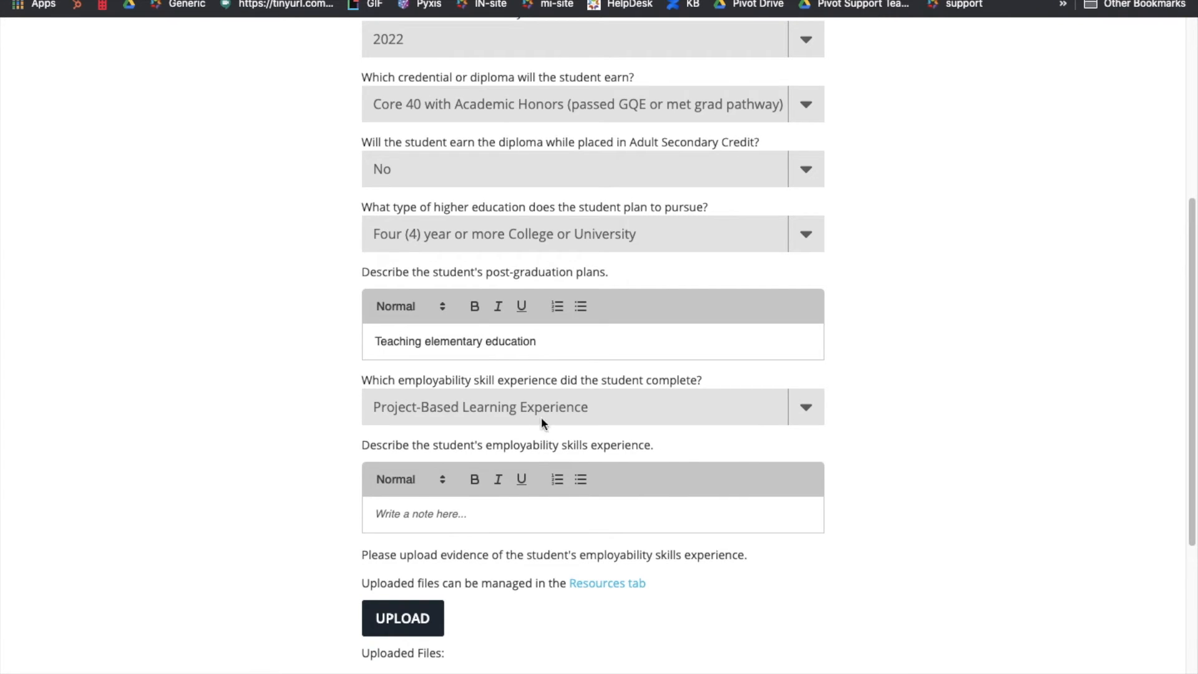
Choose Project-Based Learning Experience as the completed employability skill experience and place the cursor in its description.
click(811, 412)
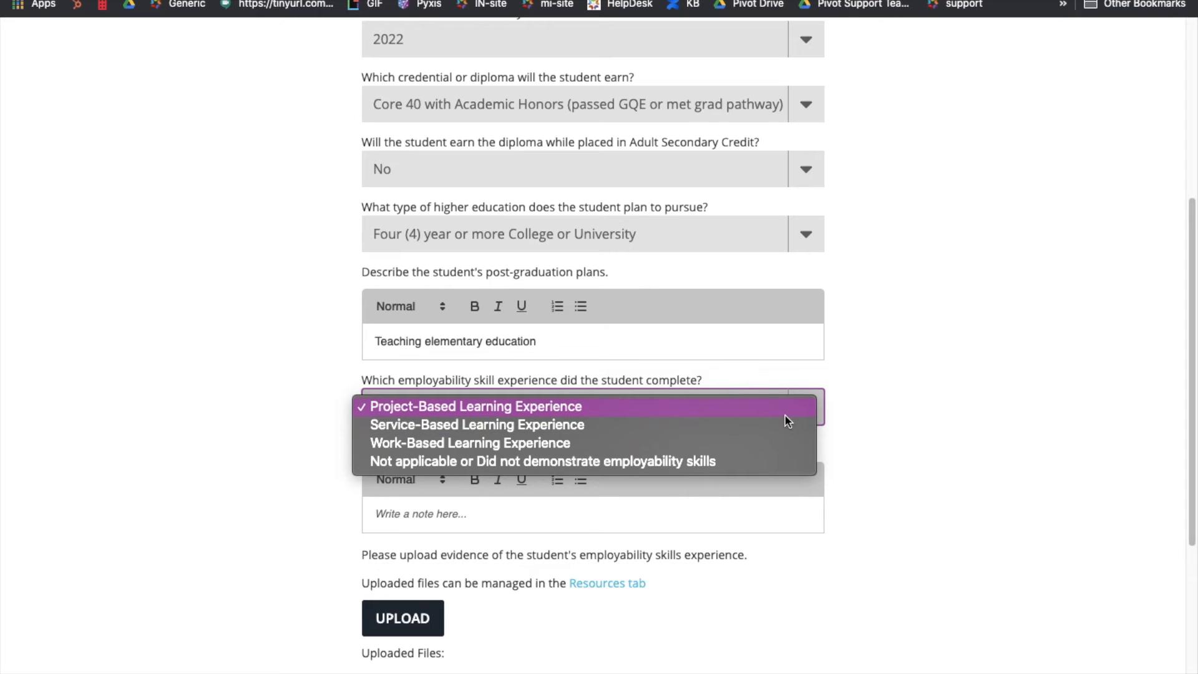
click(785, 415)
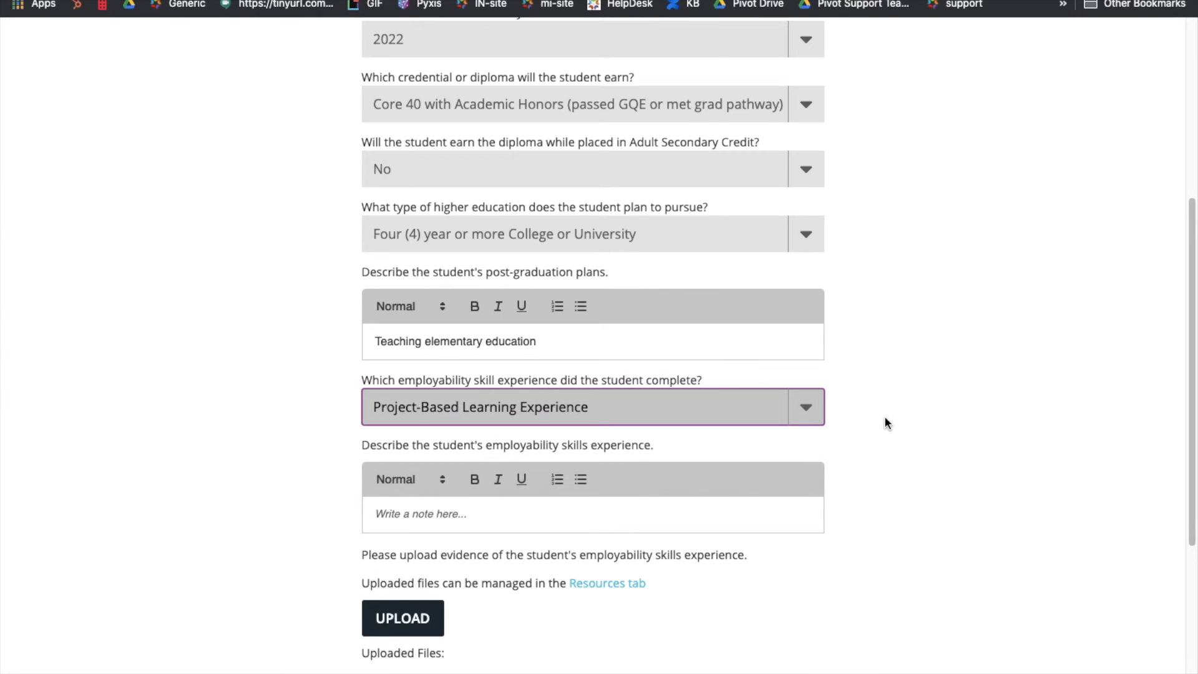
click(642, 510)
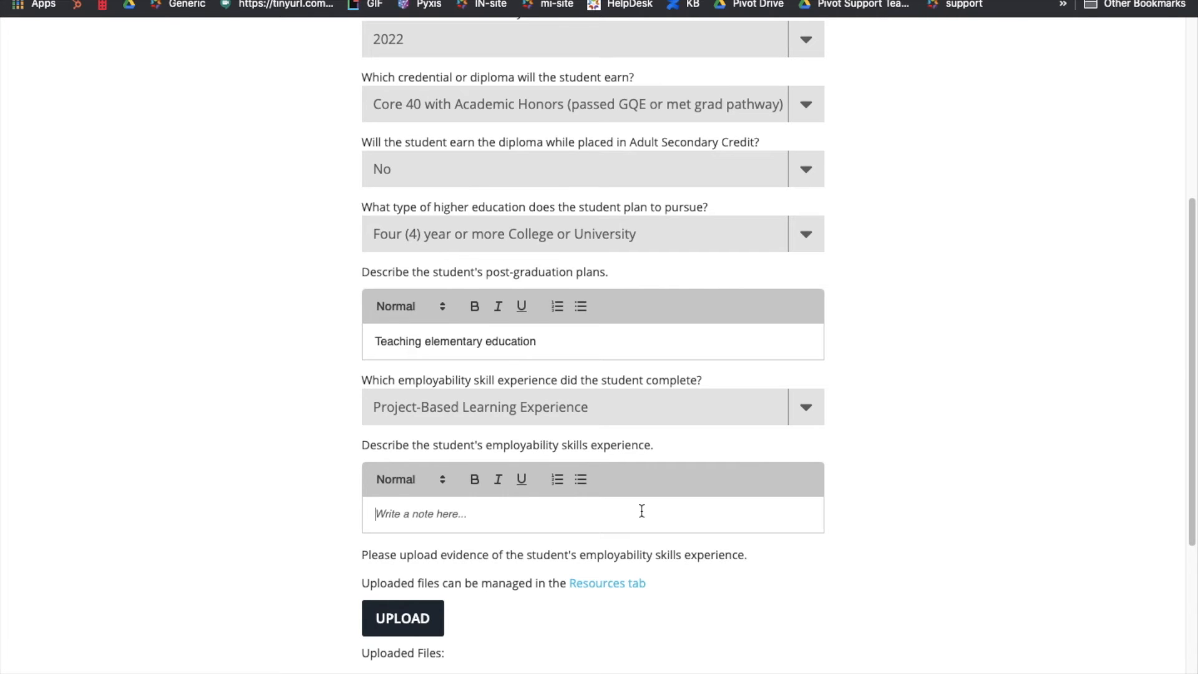
View the upload options for the employability skills evidence and close them without uploading a file.
scroll(867, 561, down, 3)
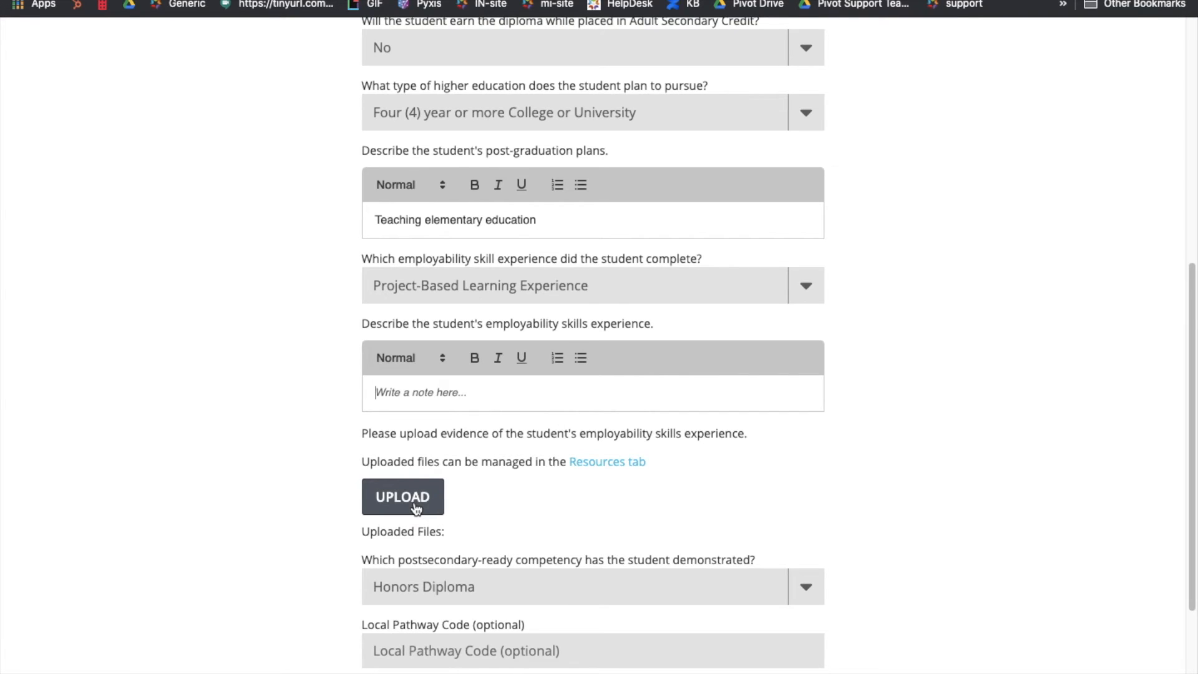
click(416, 508)
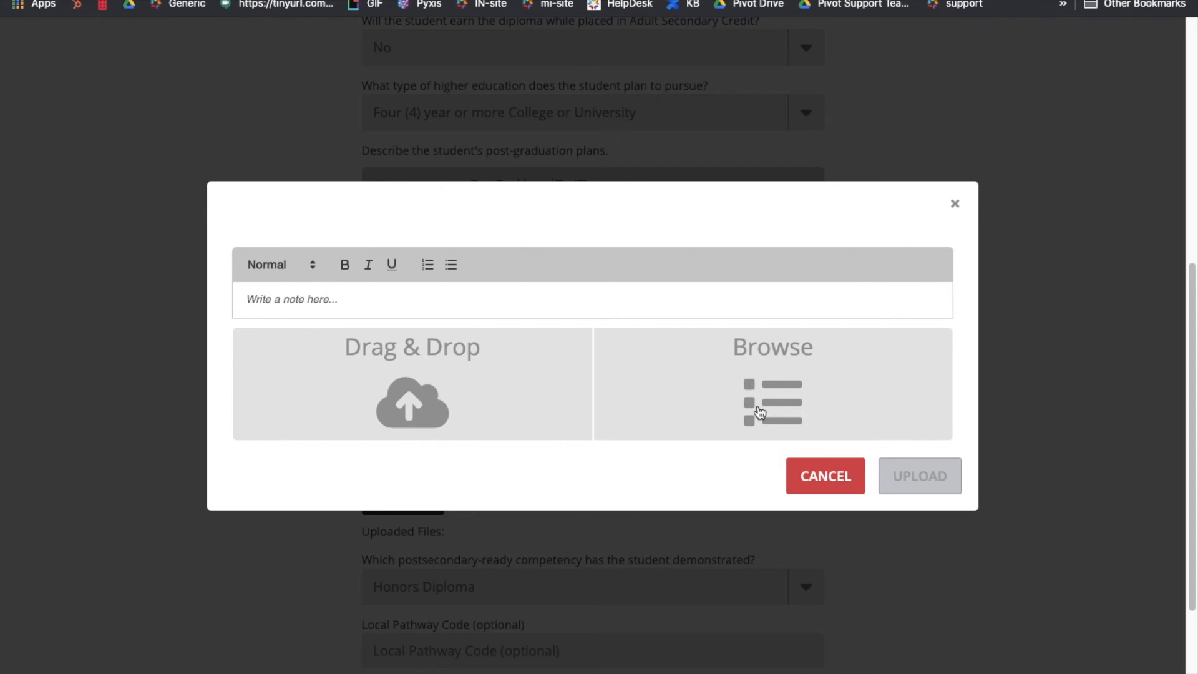
click(845, 480)
Review the remaining postsecondary competency and pathway code fields and save the Graduation Requirements form.
scroll(830, 496, down, 3)
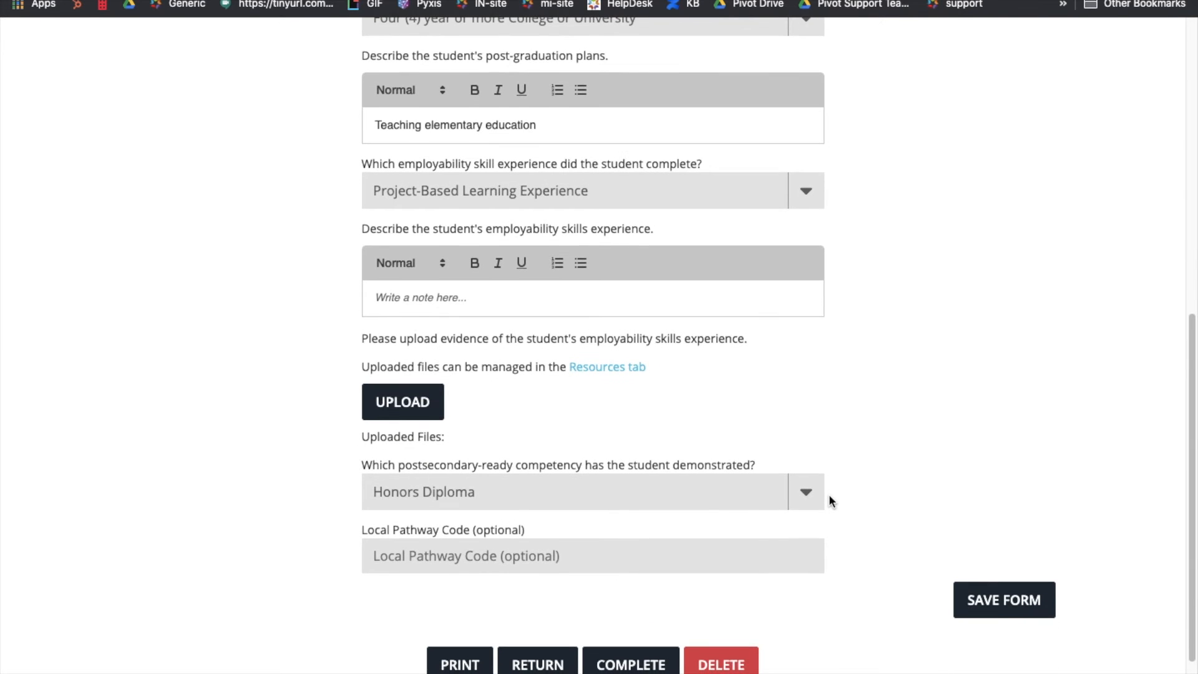
scroll(828, 495, down, 1)
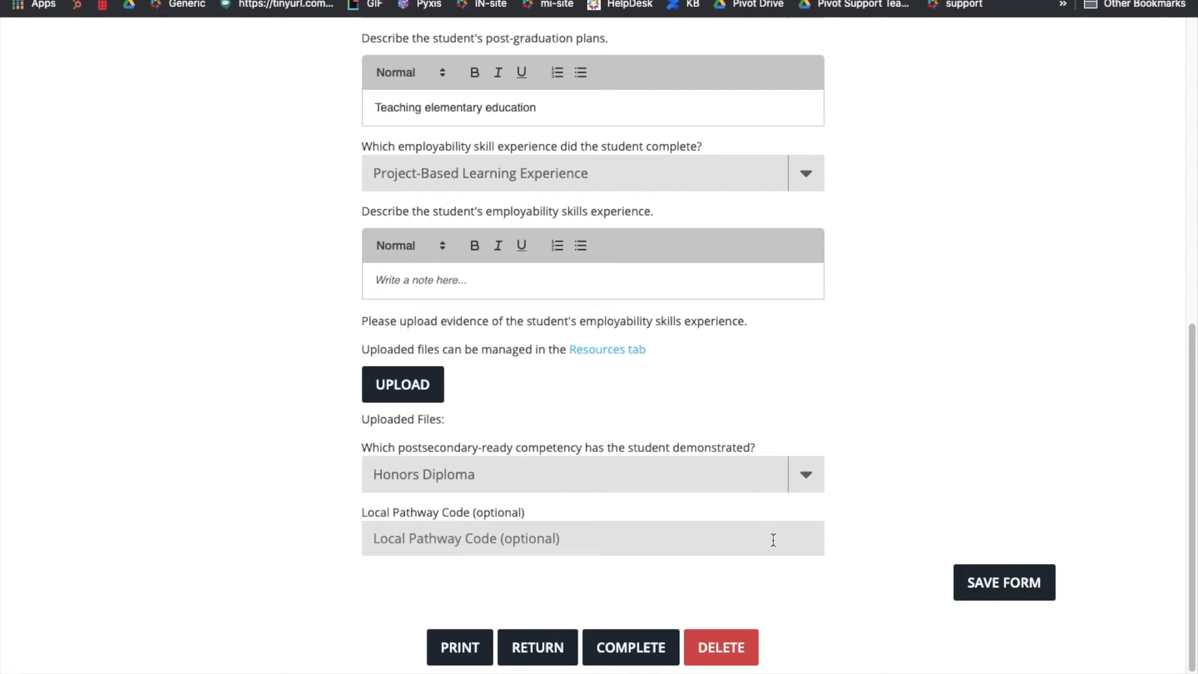
click(996, 591)
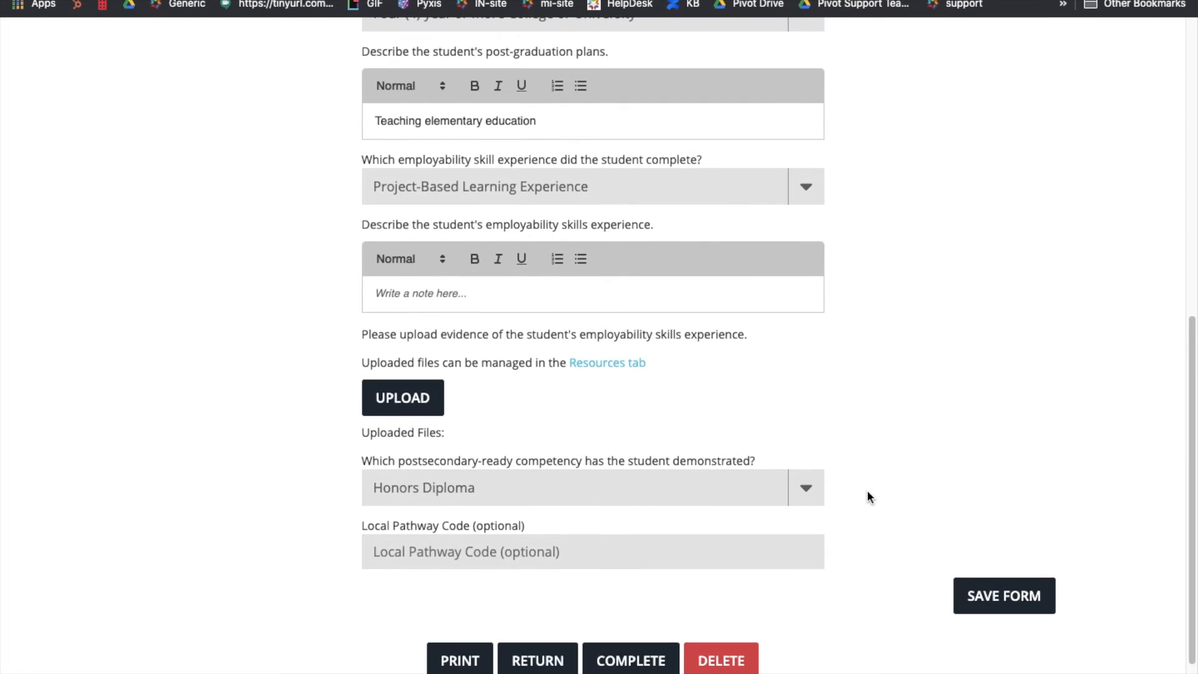
Start a new goal in the student's plan with the status Scheduled.
scroll(868, 496, down, 1)
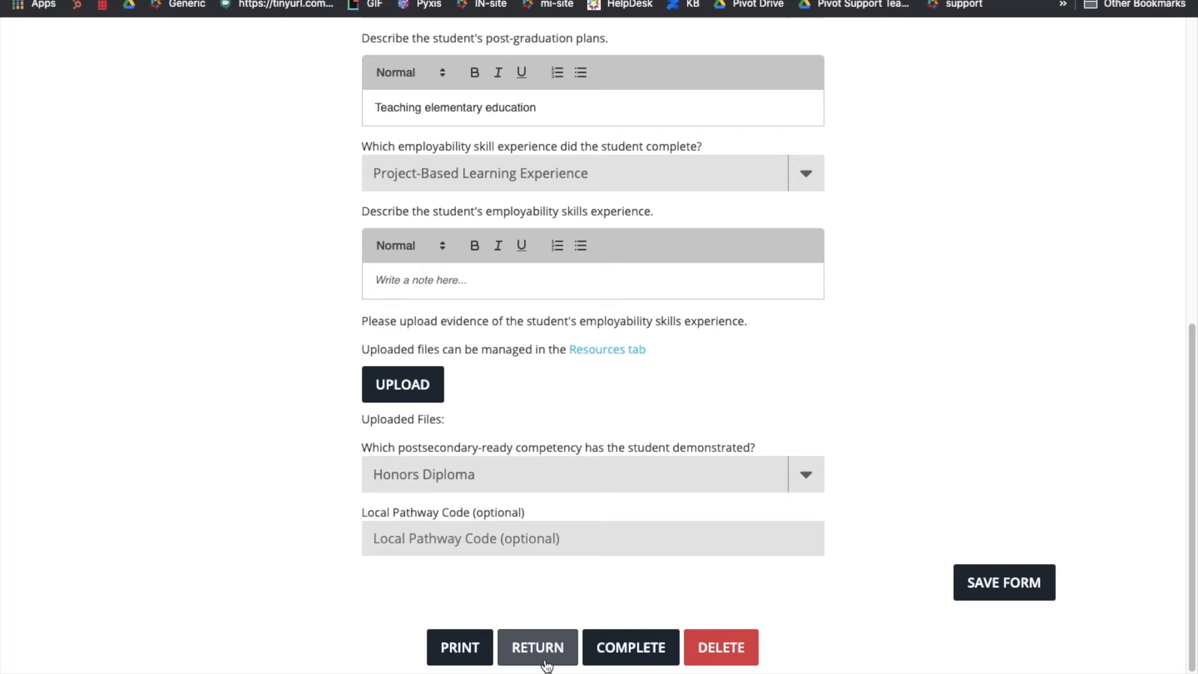
scroll(624, 399, up, 7)
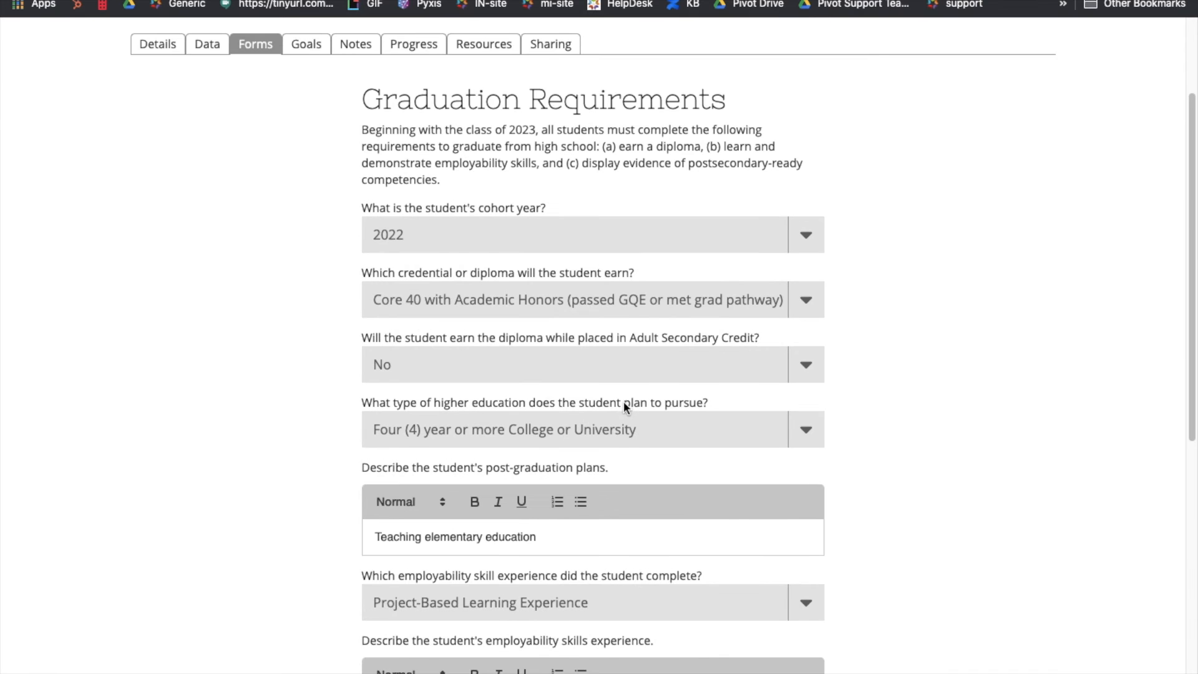
scroll(611, 400, up, 2)
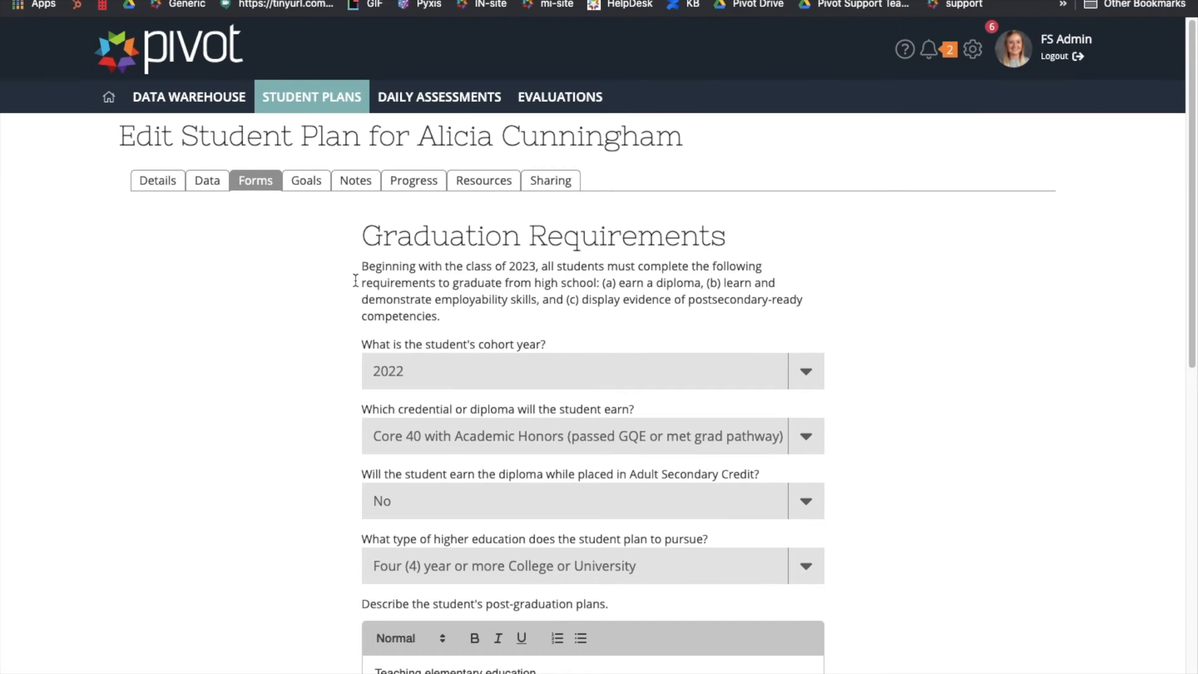
click(317, 184)
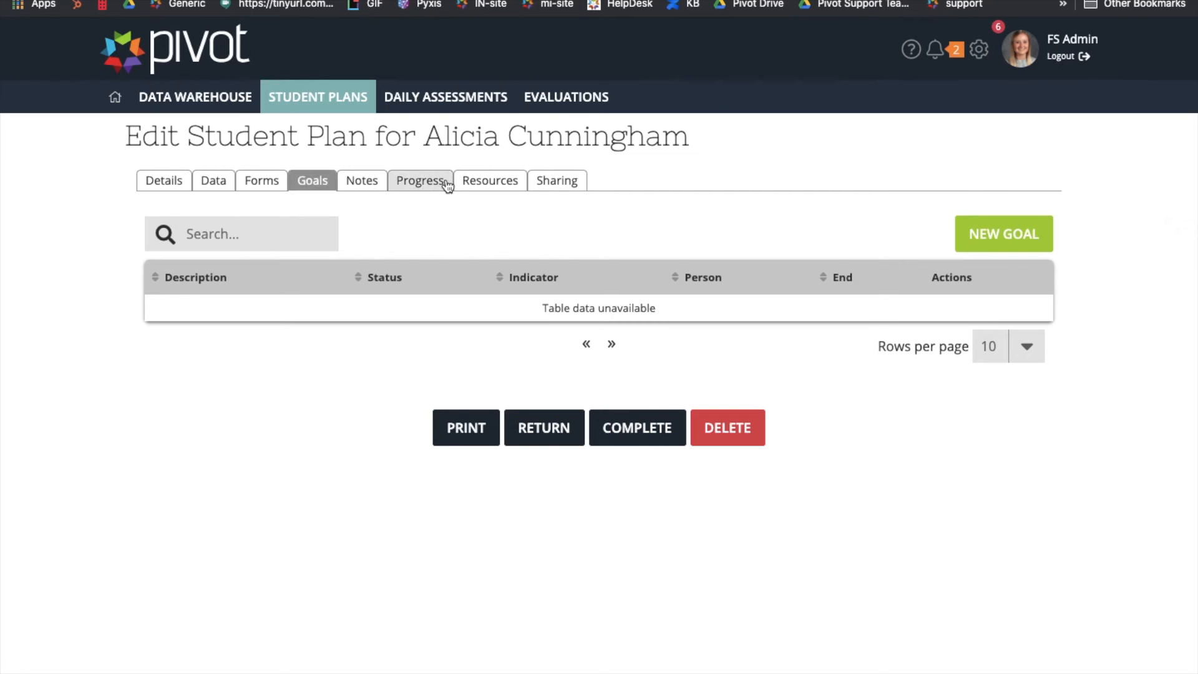
click(1008, 238)
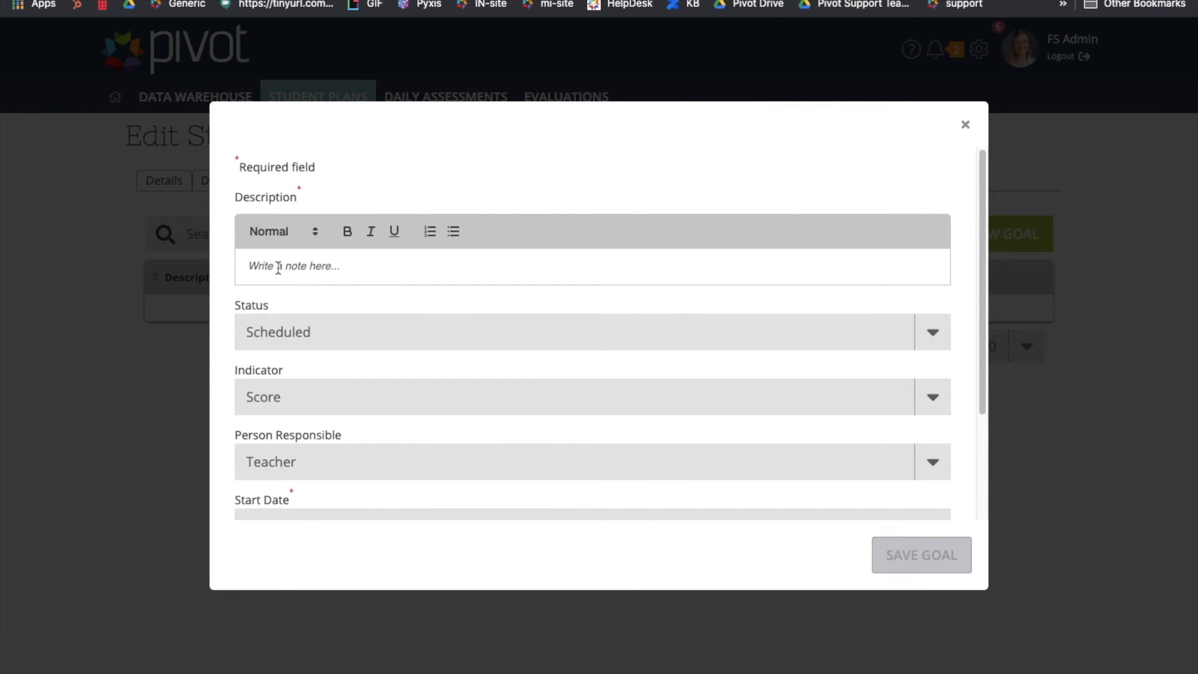
click(935, 337)
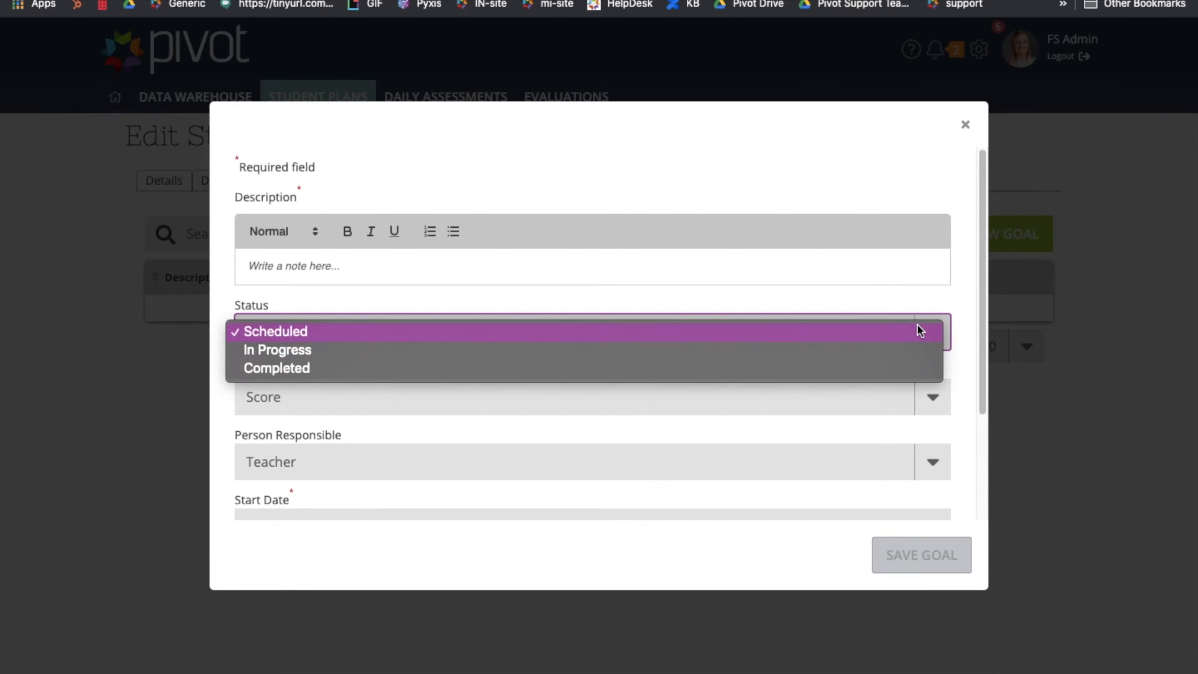
click(787, 333)
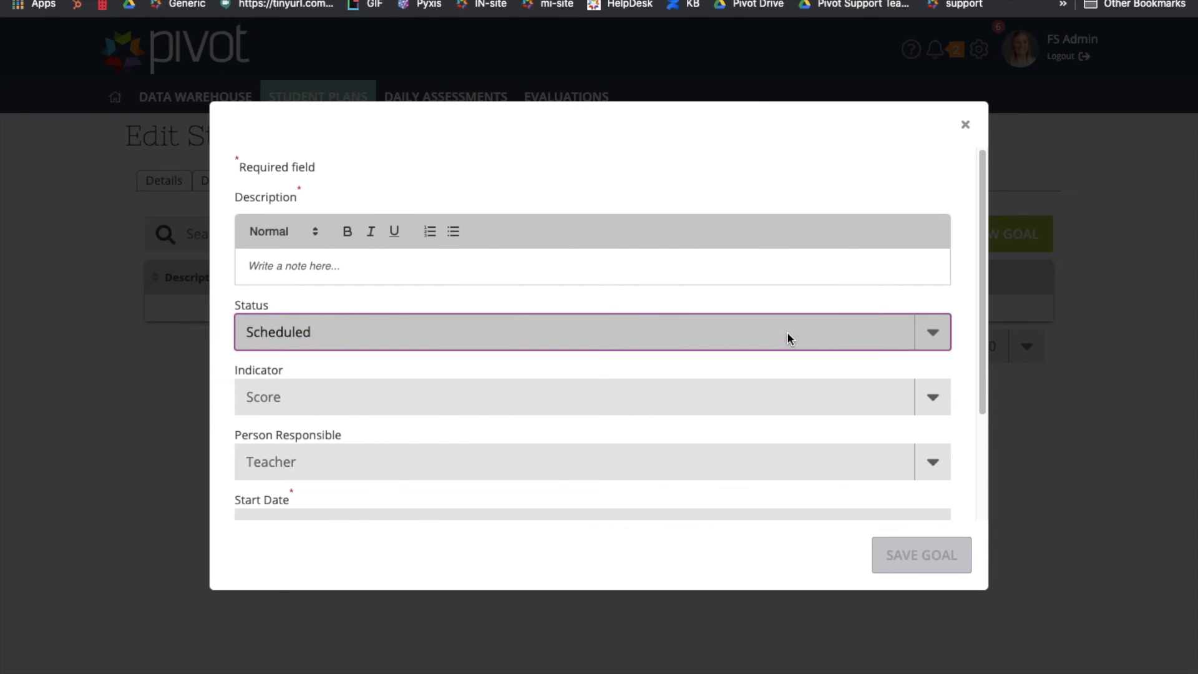
Set the new goal's indicator to Observation and the person responsible to Student.
click(475, 402)
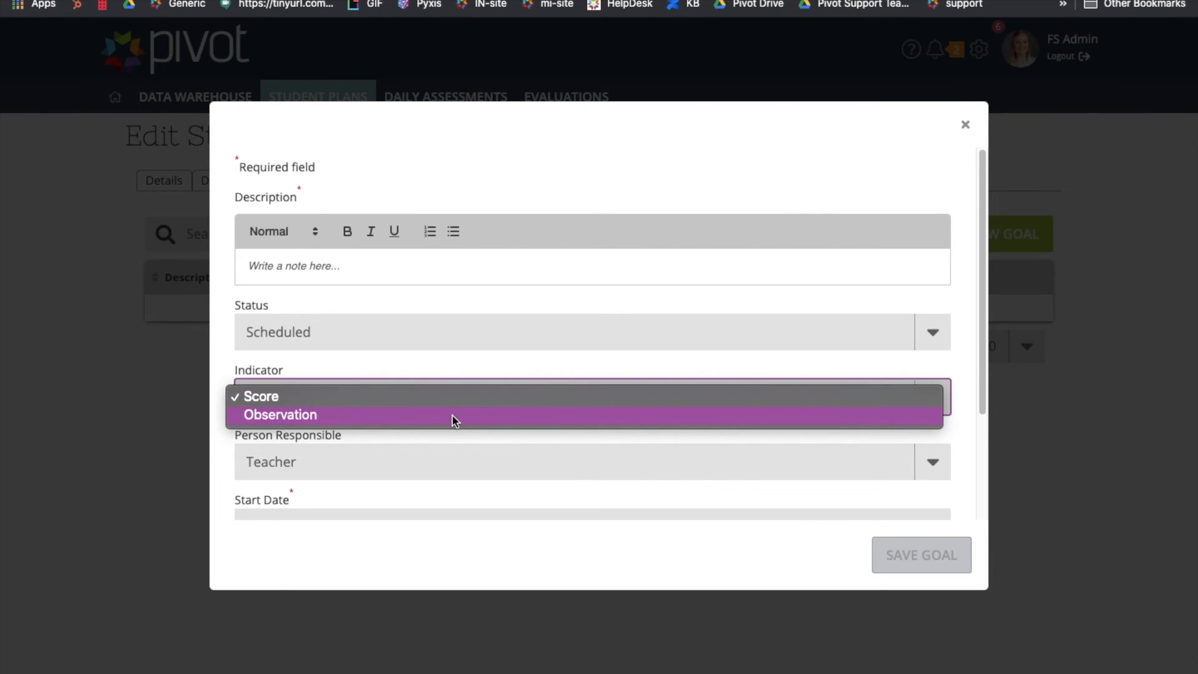
click(454, 417)
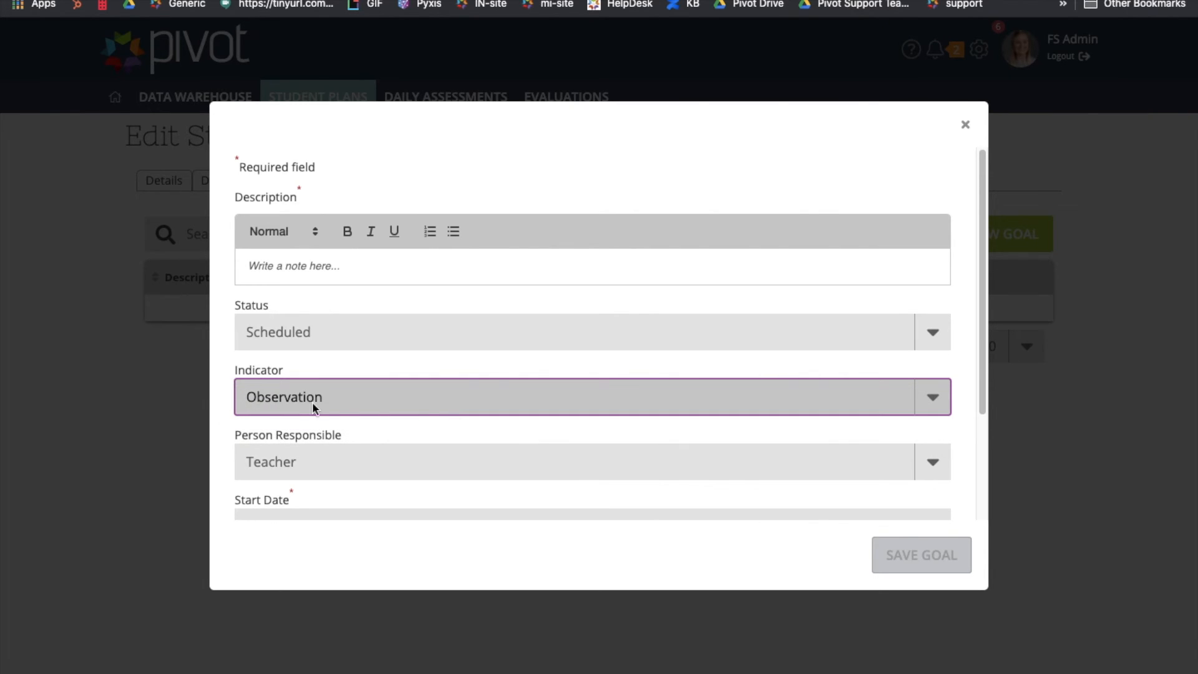
scroll(442, 413, down, 1)
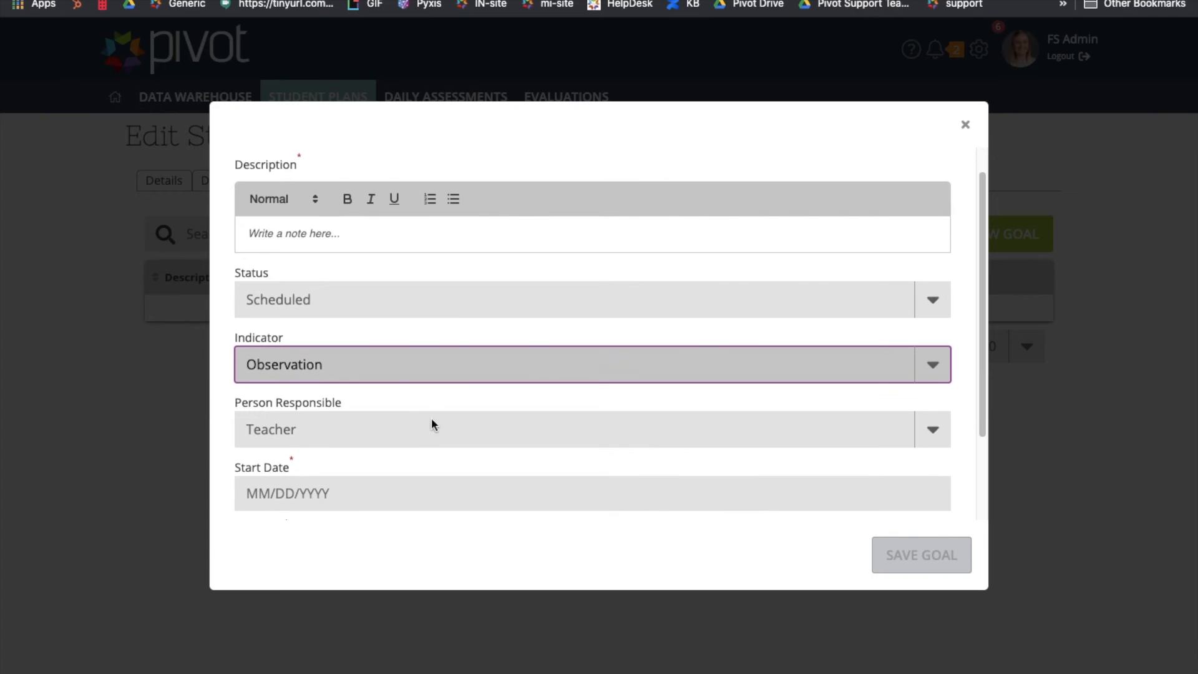
scroll(467, 429, down, 1)
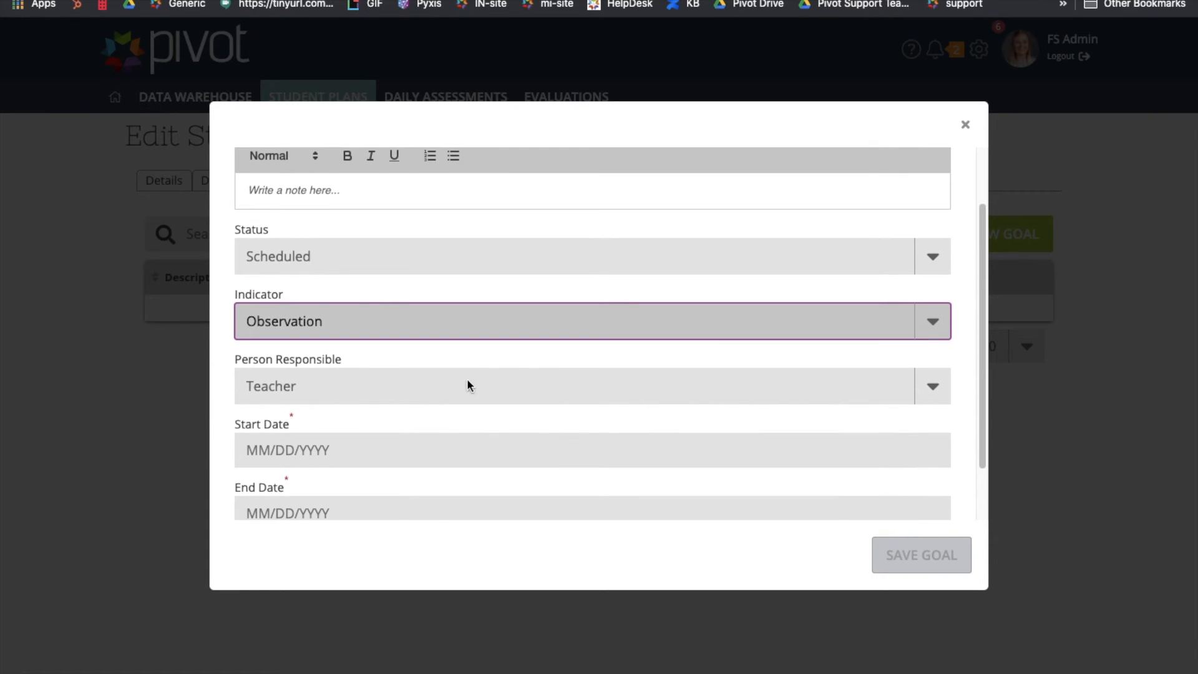
click(940, 390)
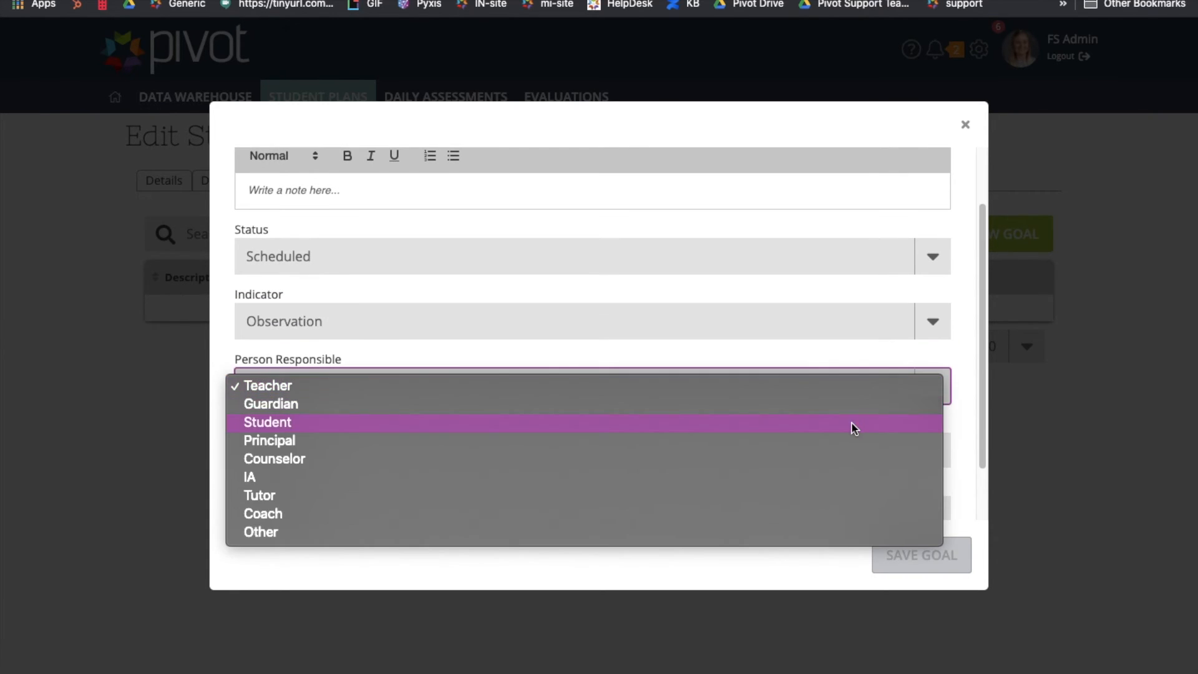
click(854, 423)
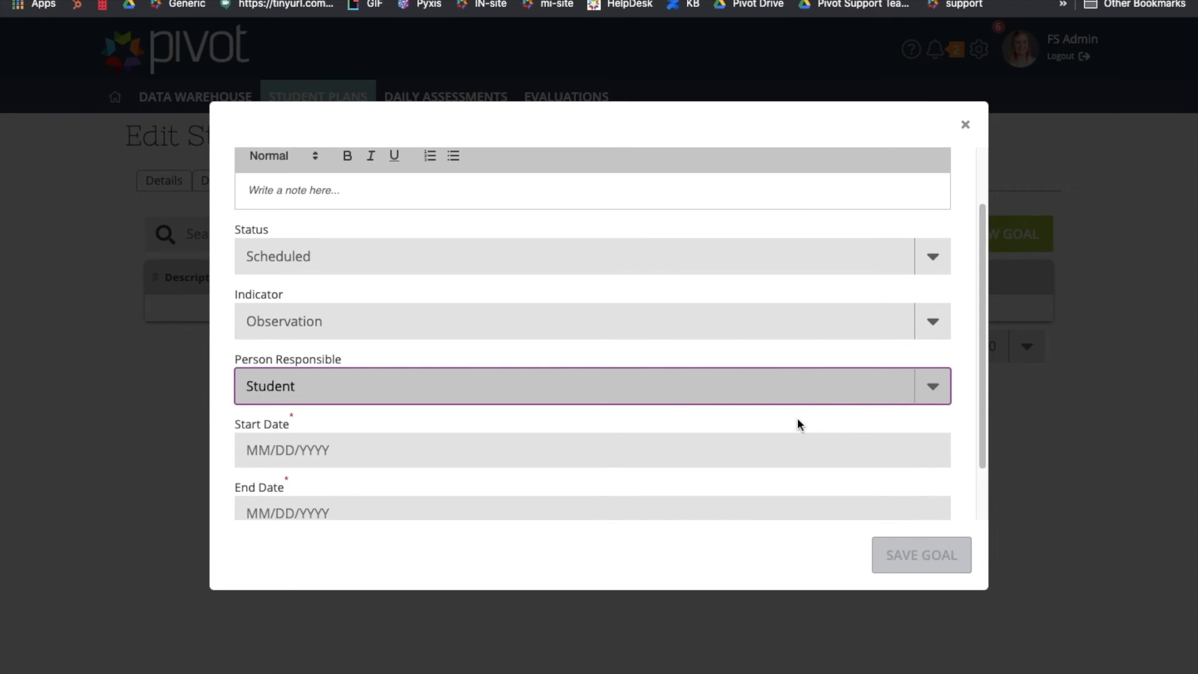
Enter the goal description "Complete an internship by abc company by Aug 2022".
scroll(797, 423, down, 2)
scroll(797, 423, up, 2)
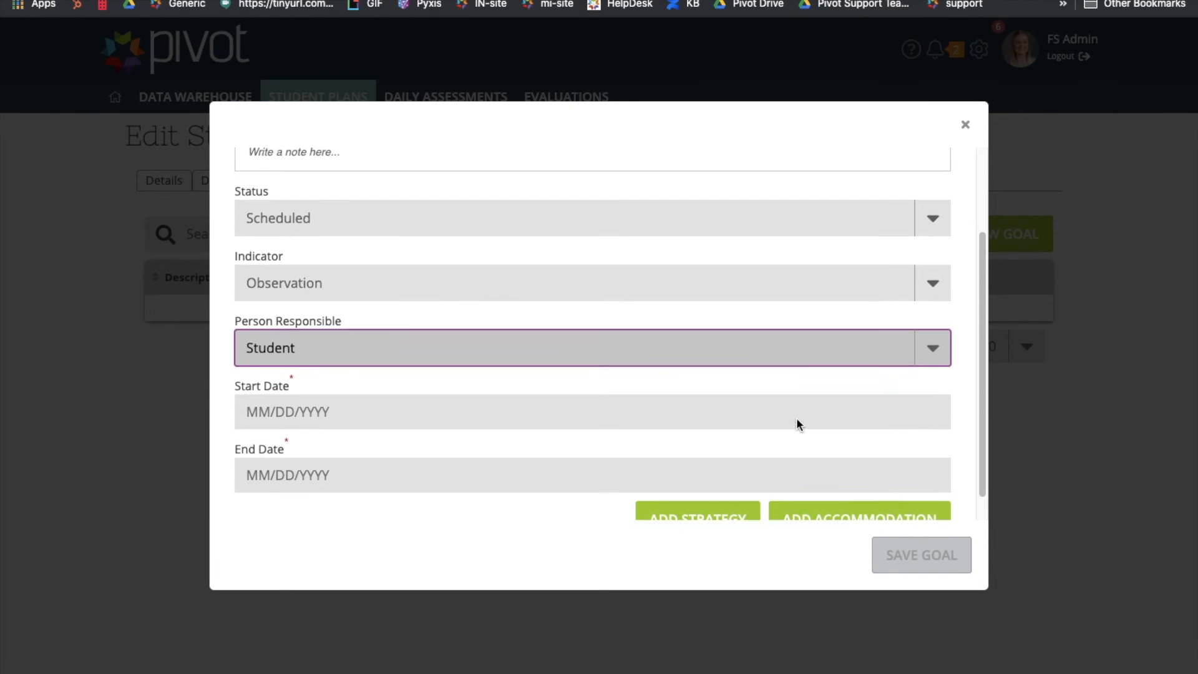
scroll(462, 225, up, 1)
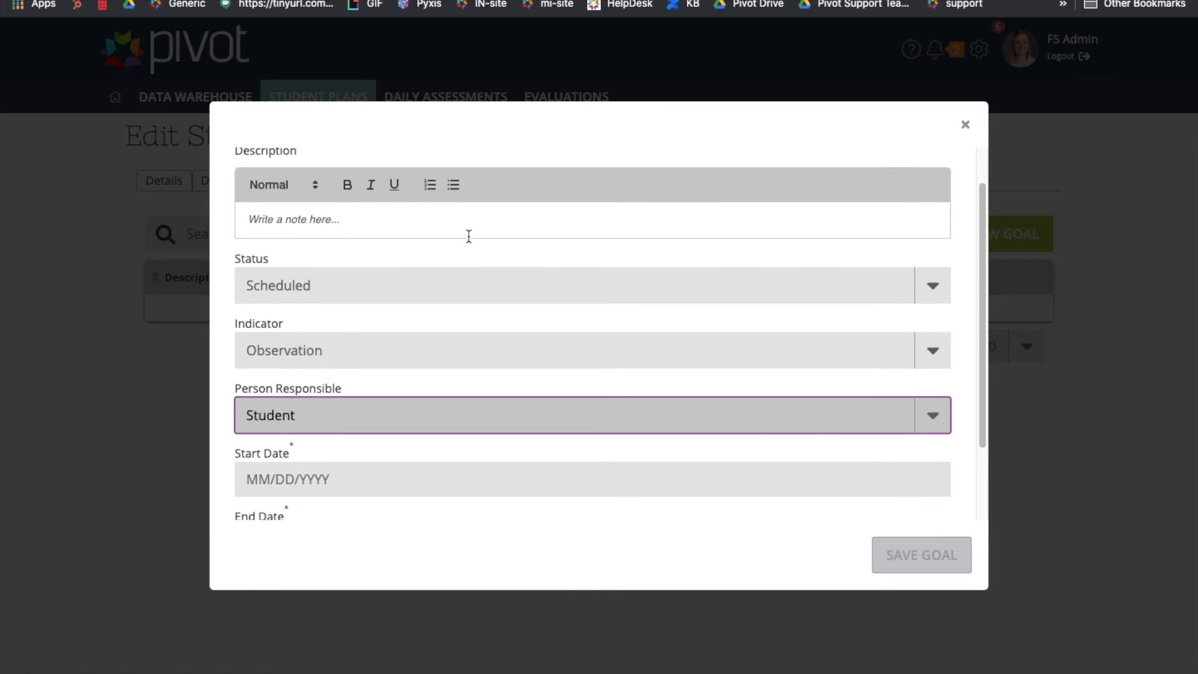
click(468, 228)
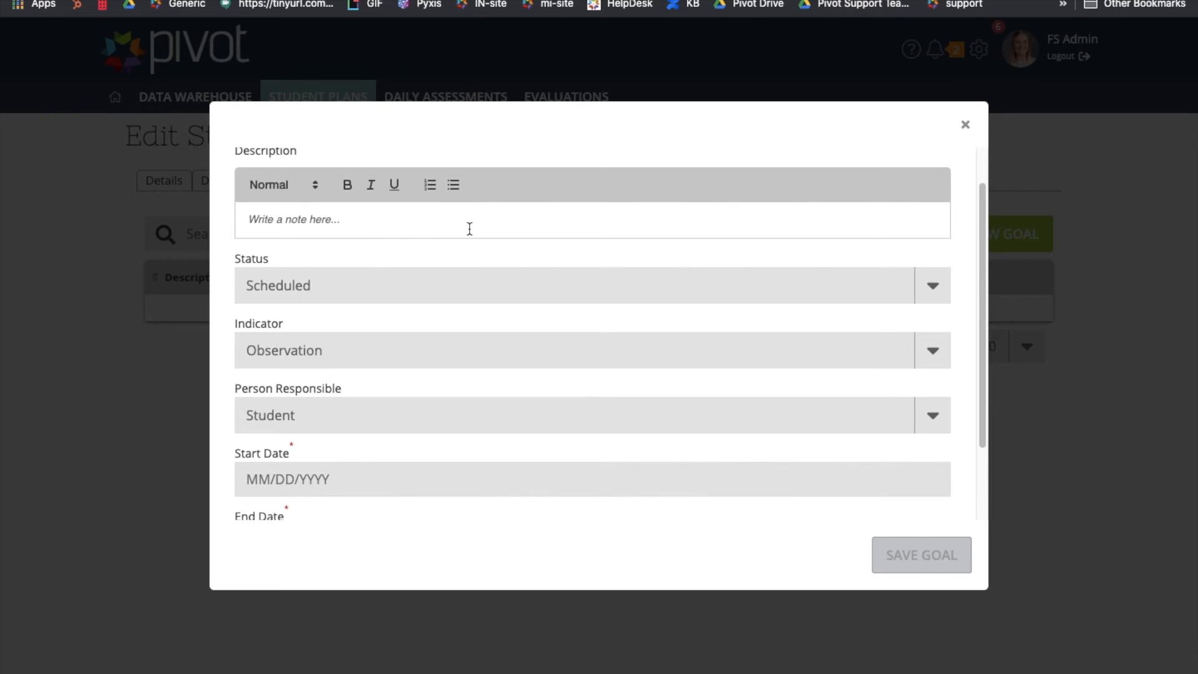
text(Complete)
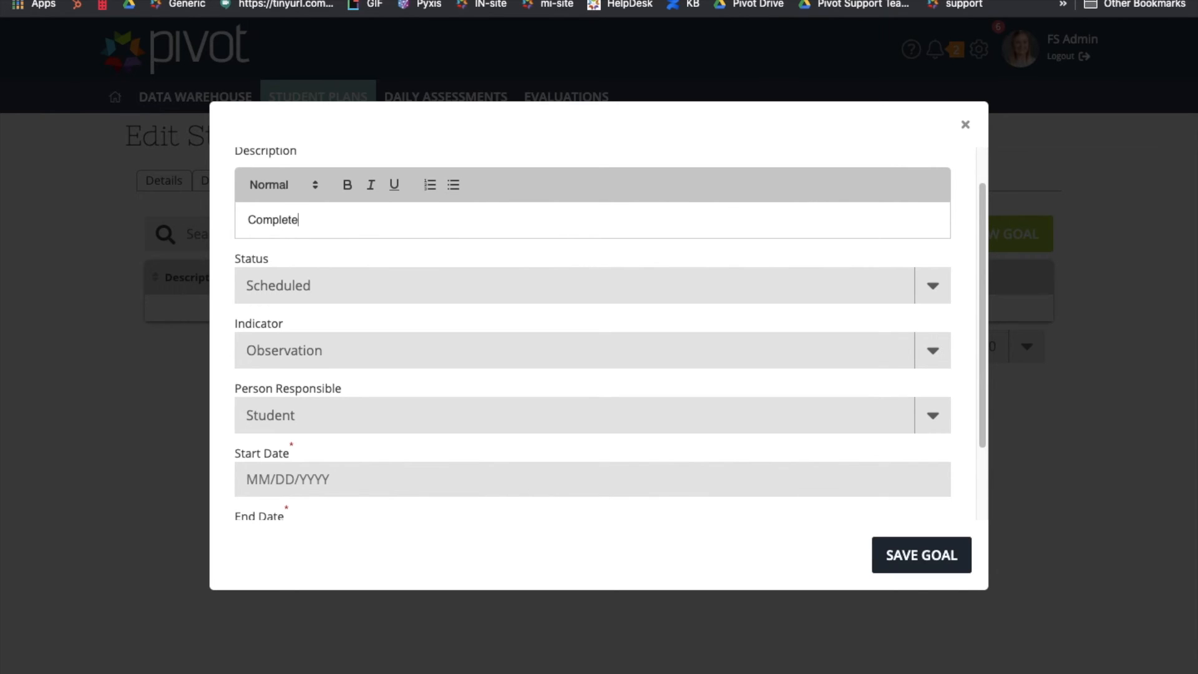
text( an internship by abc company)
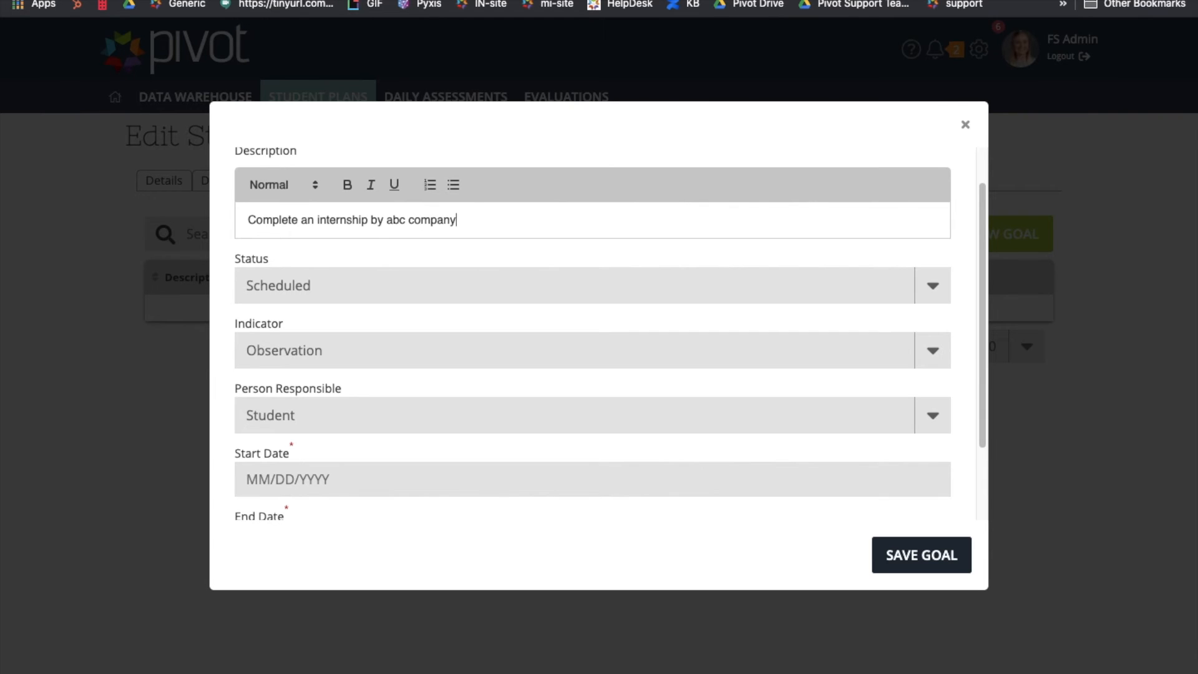
text( by Aug 2022)
scroll(540, 381, down, 1)
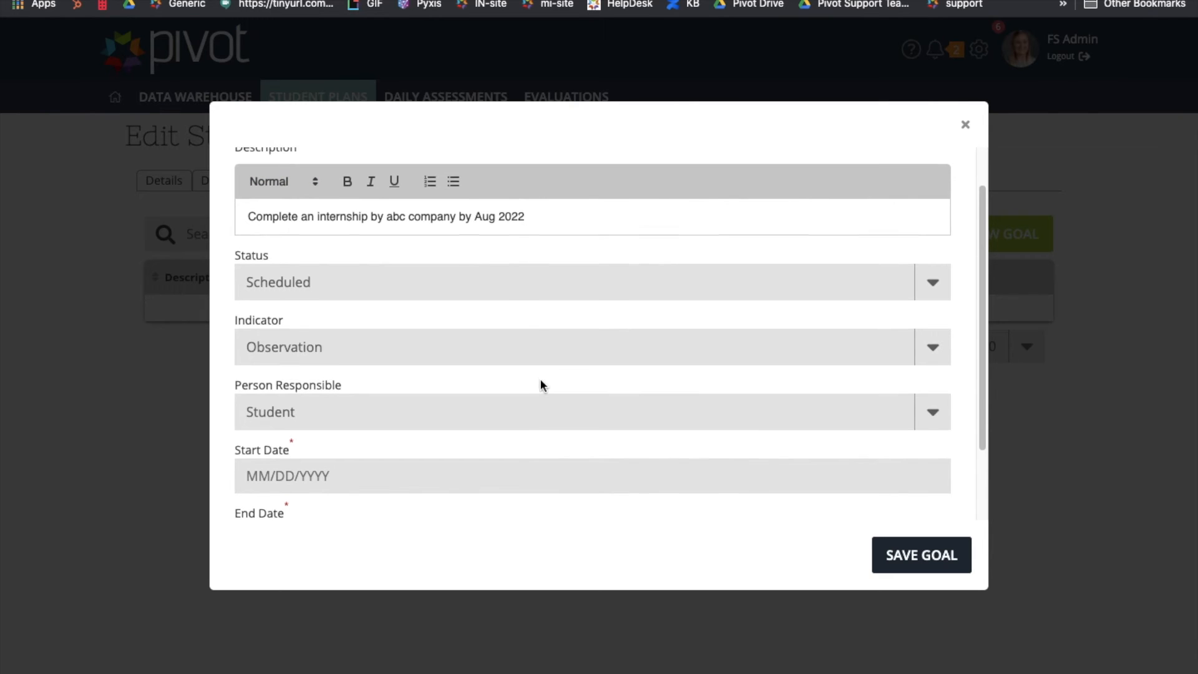
scroll(540, 379, down, 1)
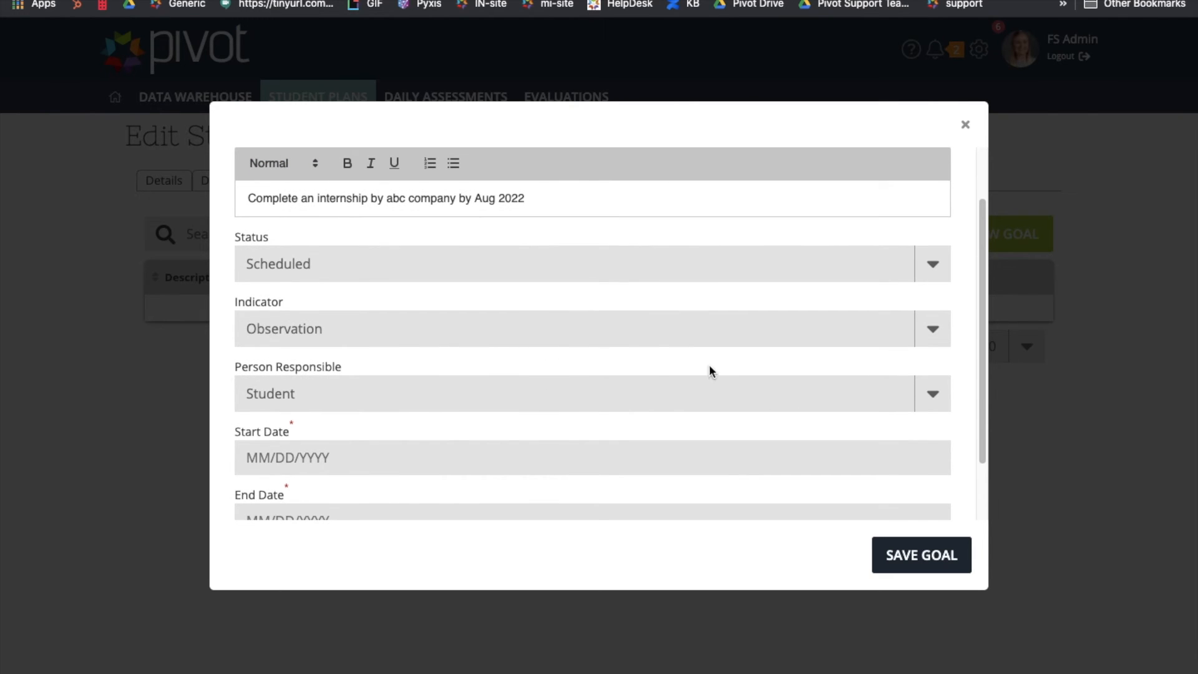
Set the internship goal's start date to 11/02/2020.
scroll(749, 434, down, 3)
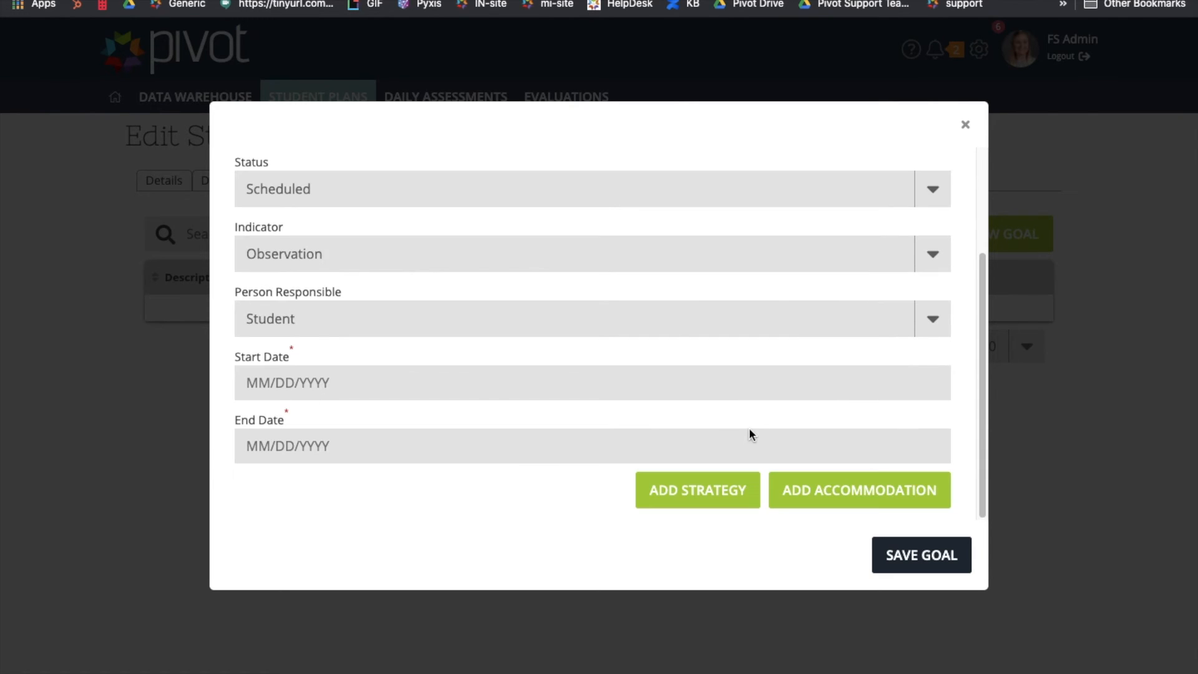
click(398, 382)
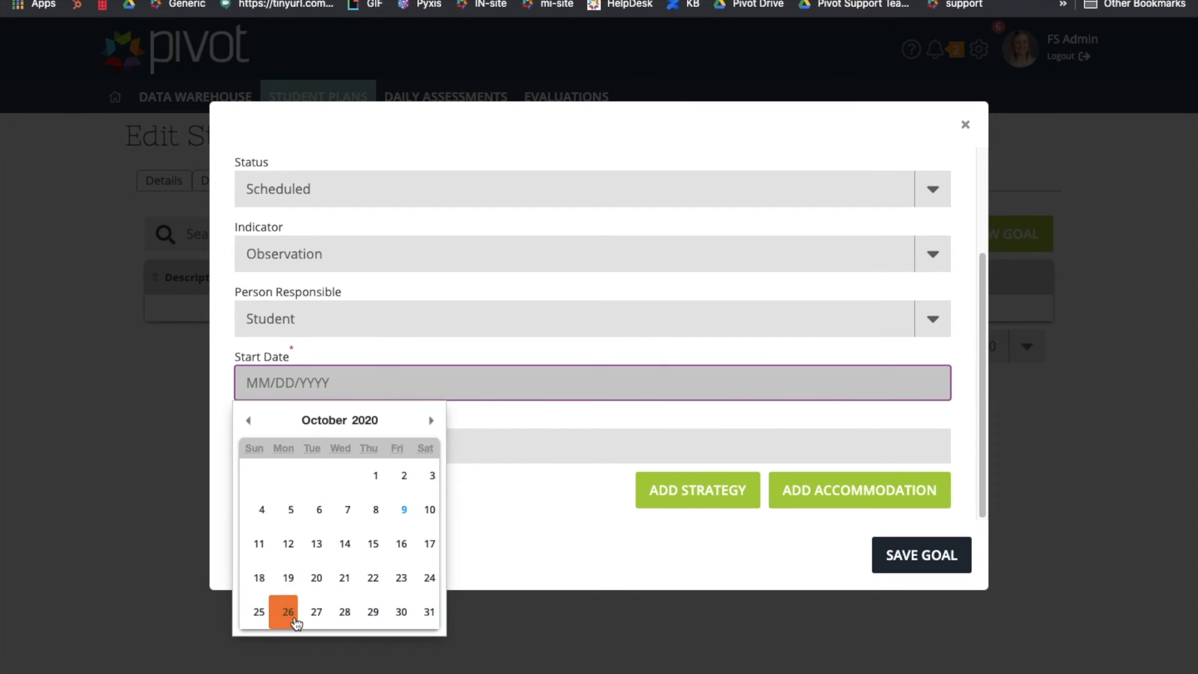
click(431, 421)
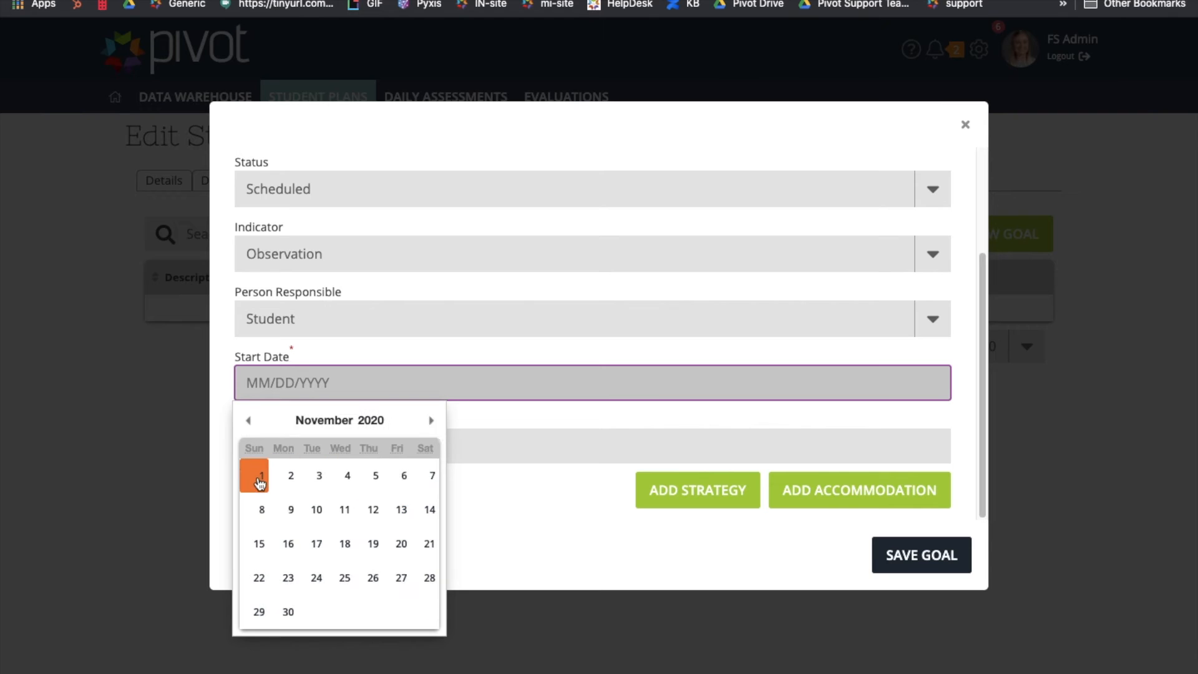
click(282, 477)
Set the internship goal's end date to 03/11/2021.
click(366, 456)
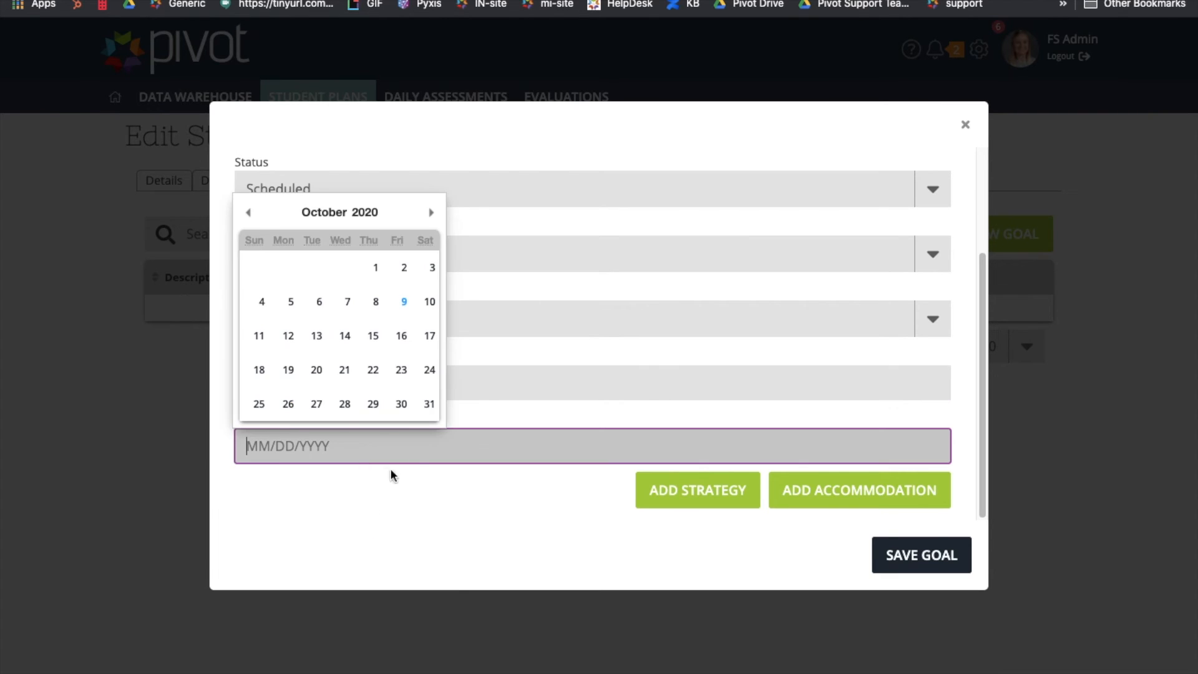
click(431, 220)
click(431, 219)
click(431, 219)
click(431, 219)
click(431, 220)
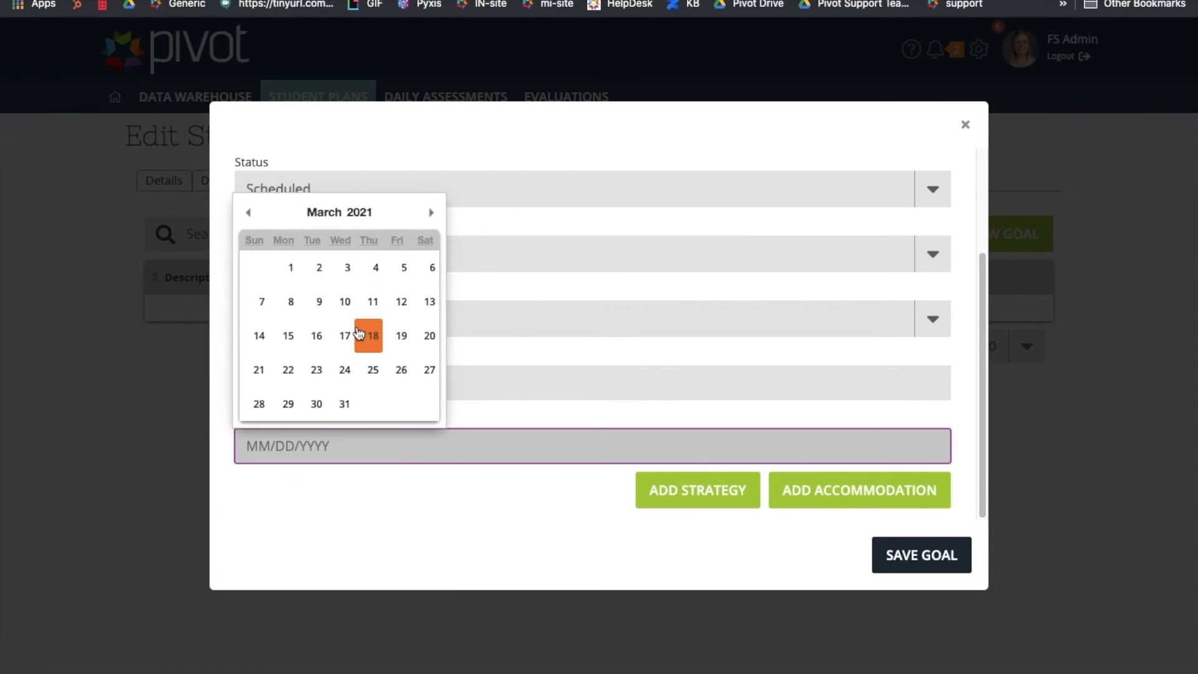
click(373, 302)
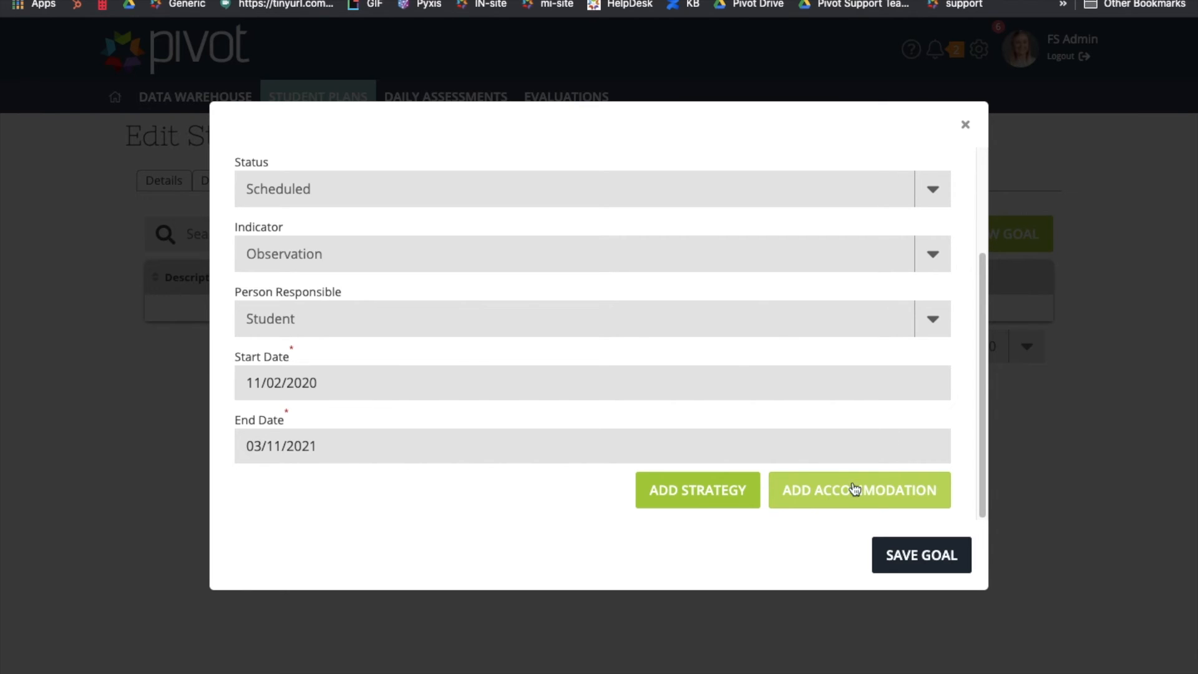
Check the completed goal fields from the description to the dates and save the goal.
scroll(731, 355, up, 3)
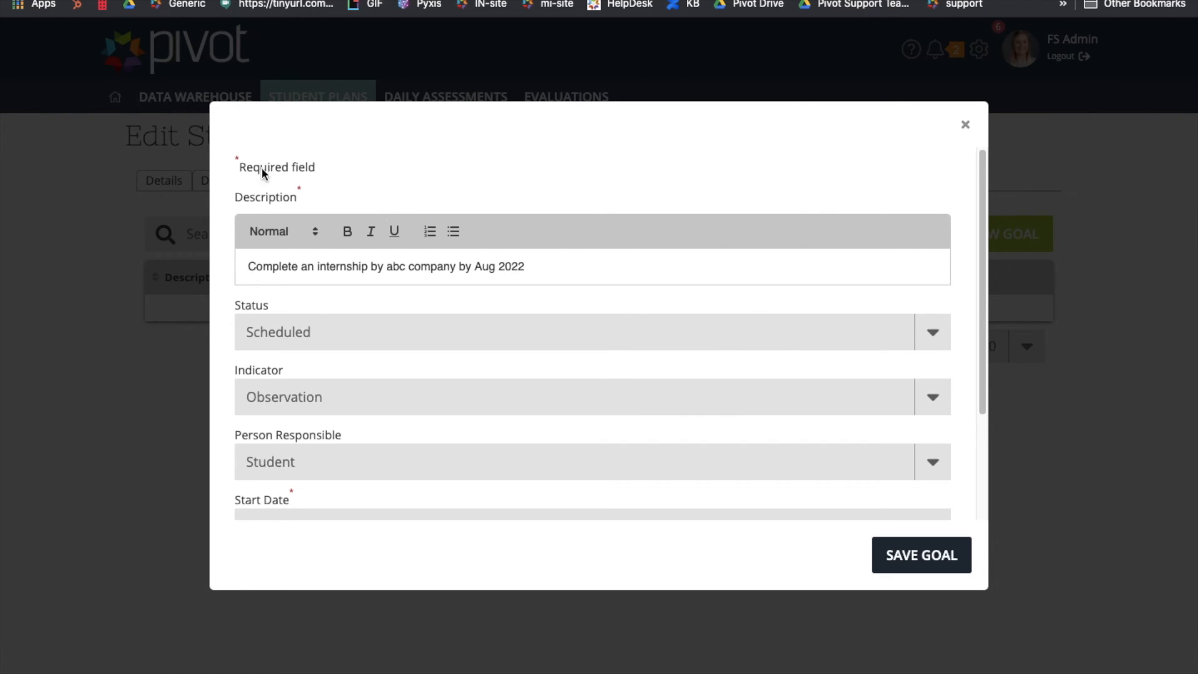
scroll(491, 385, down, 3)
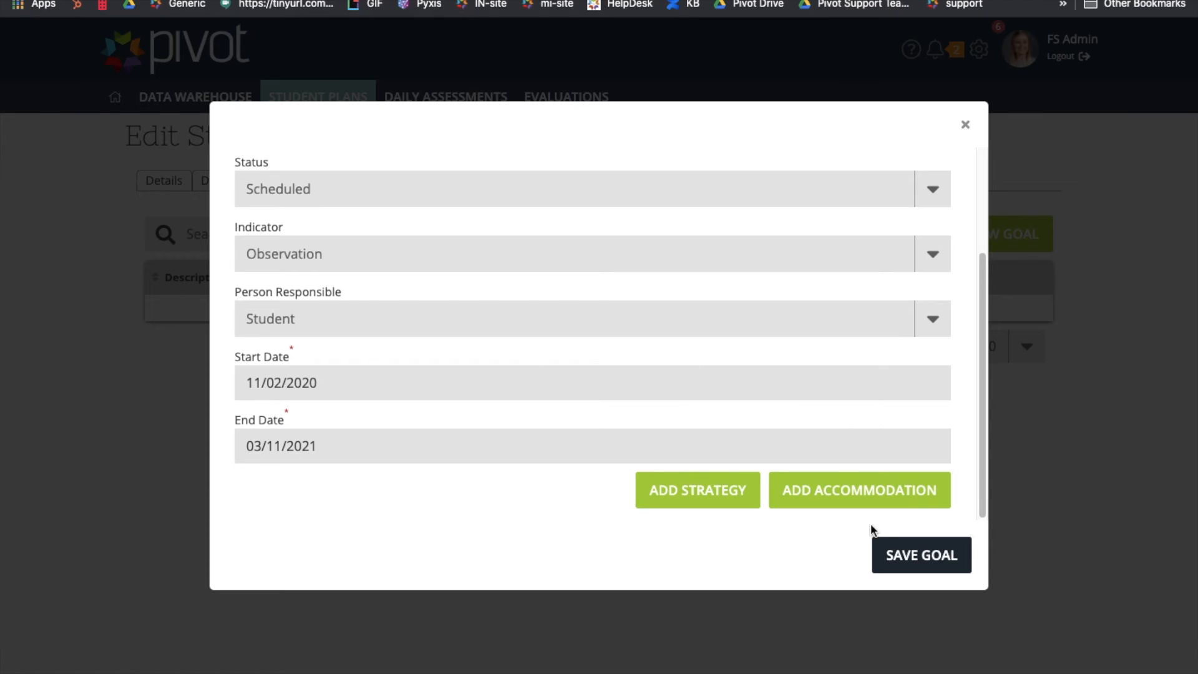
click(928, 557)
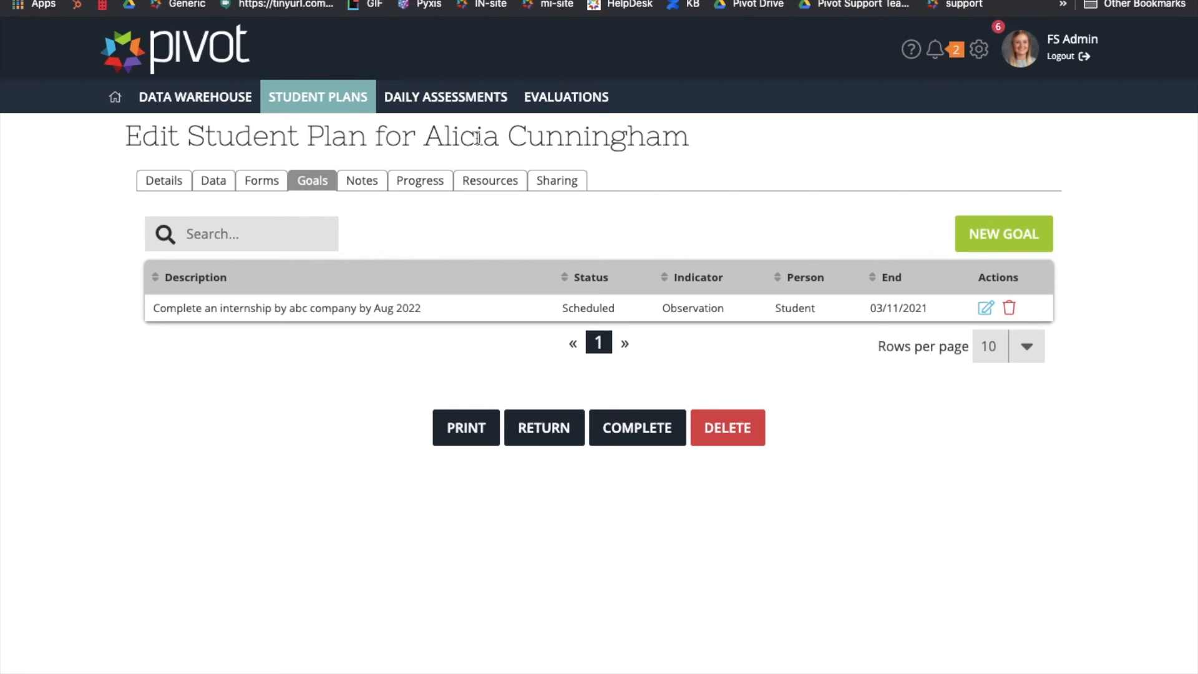
Look through the student plan's Notes, Progress and Resources sections.
click(361, 188)
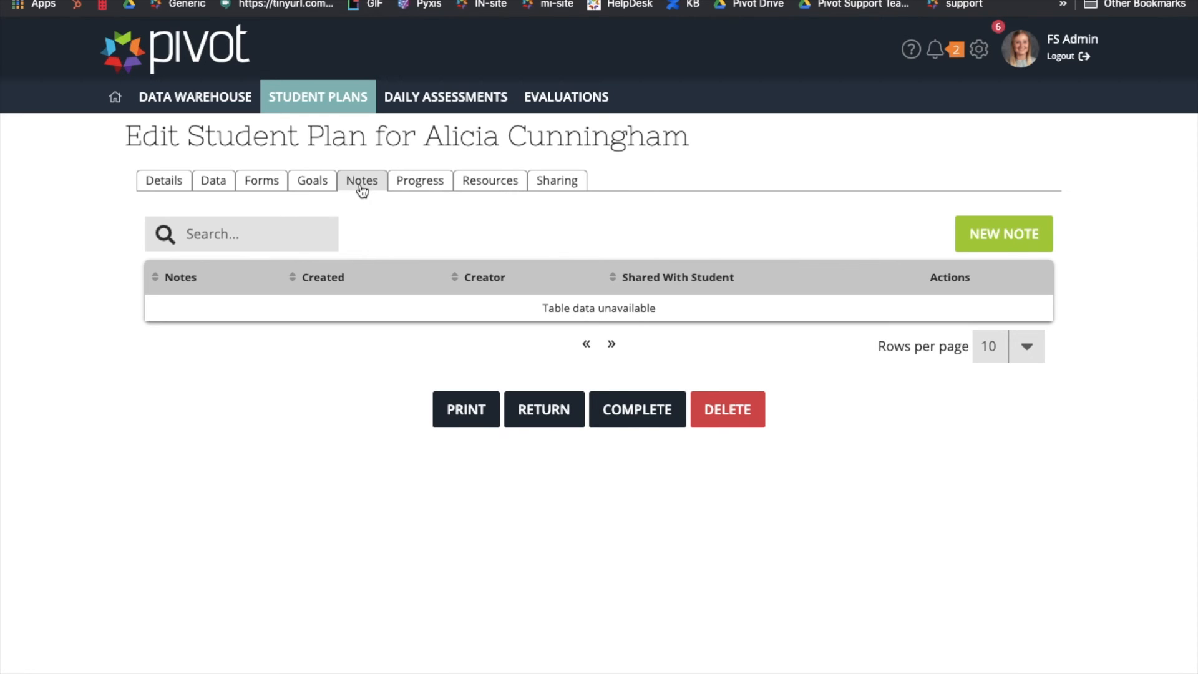
click(423, 186)
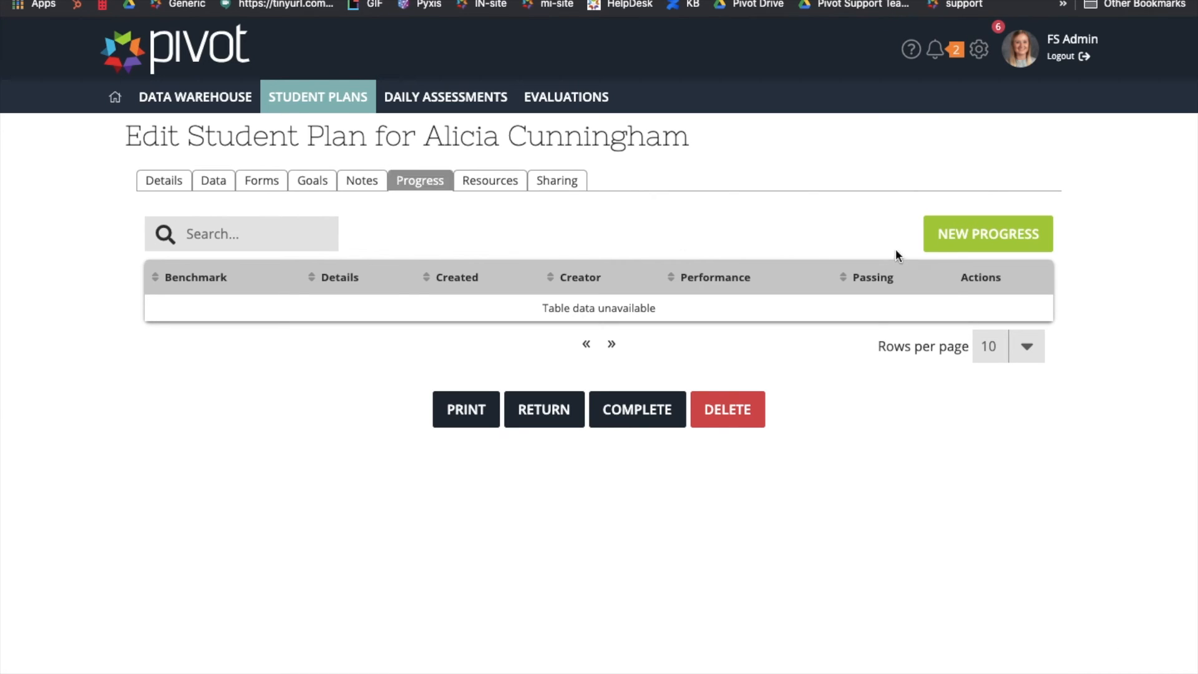
click(493, 188)
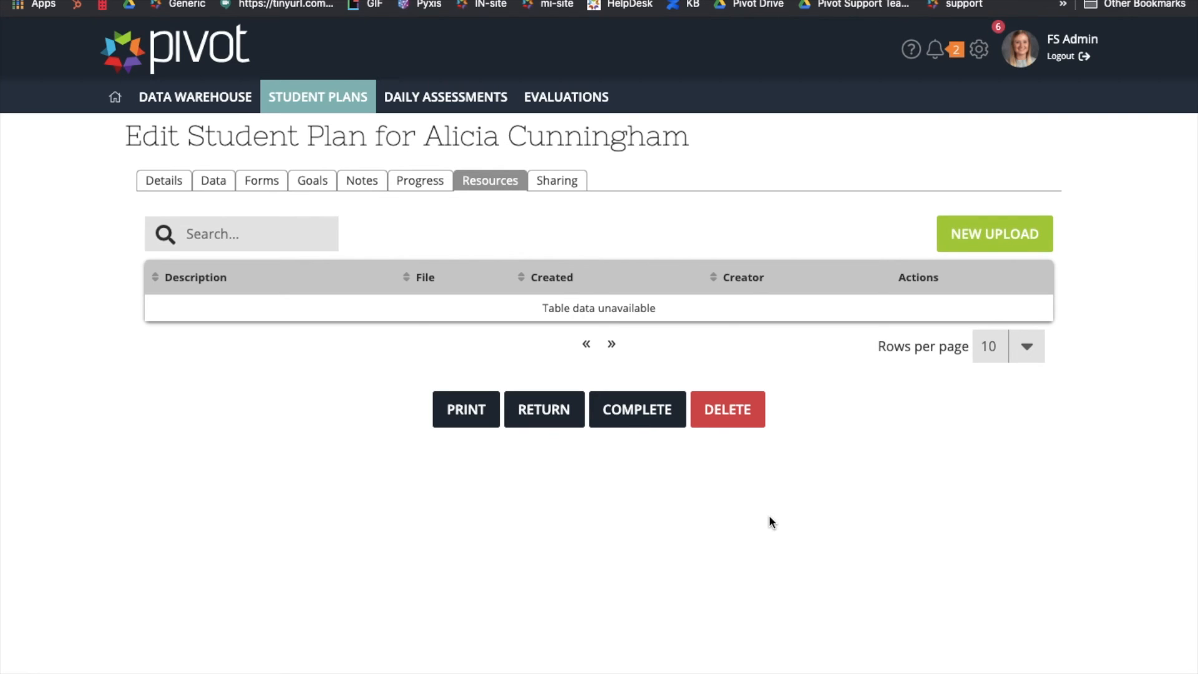
In the plan's sharing settings, give Edit permission to the last listed staff member whose view access is locked by roster.
click(565, 185)
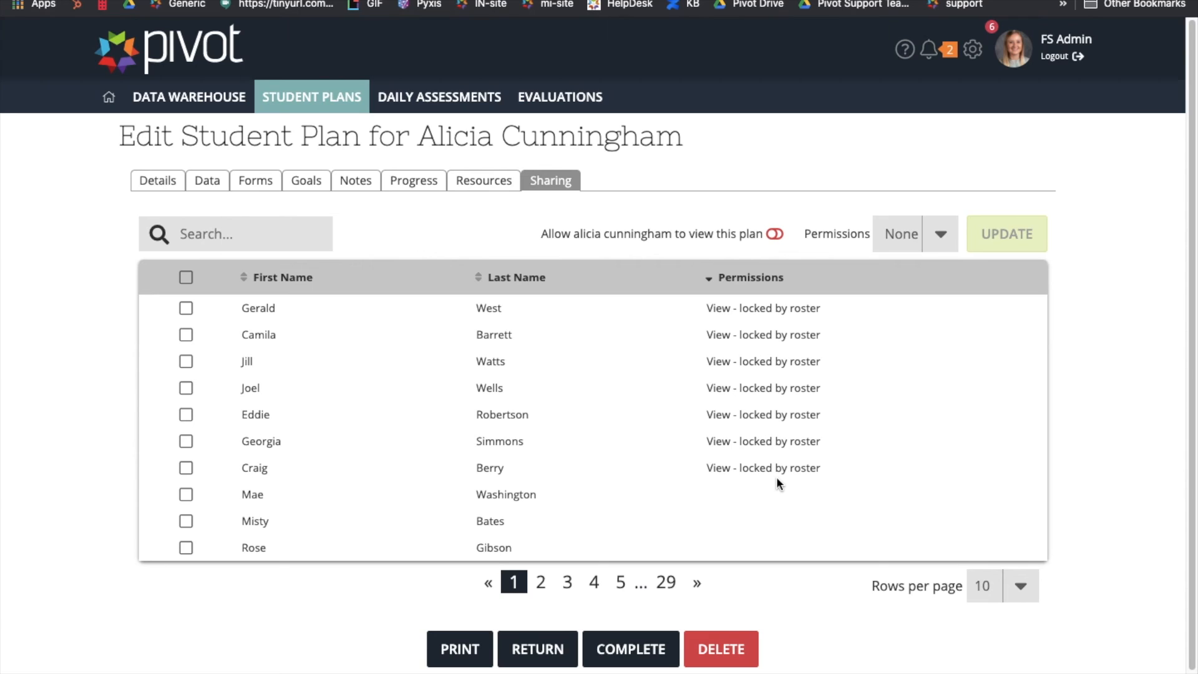
click(189, 470)
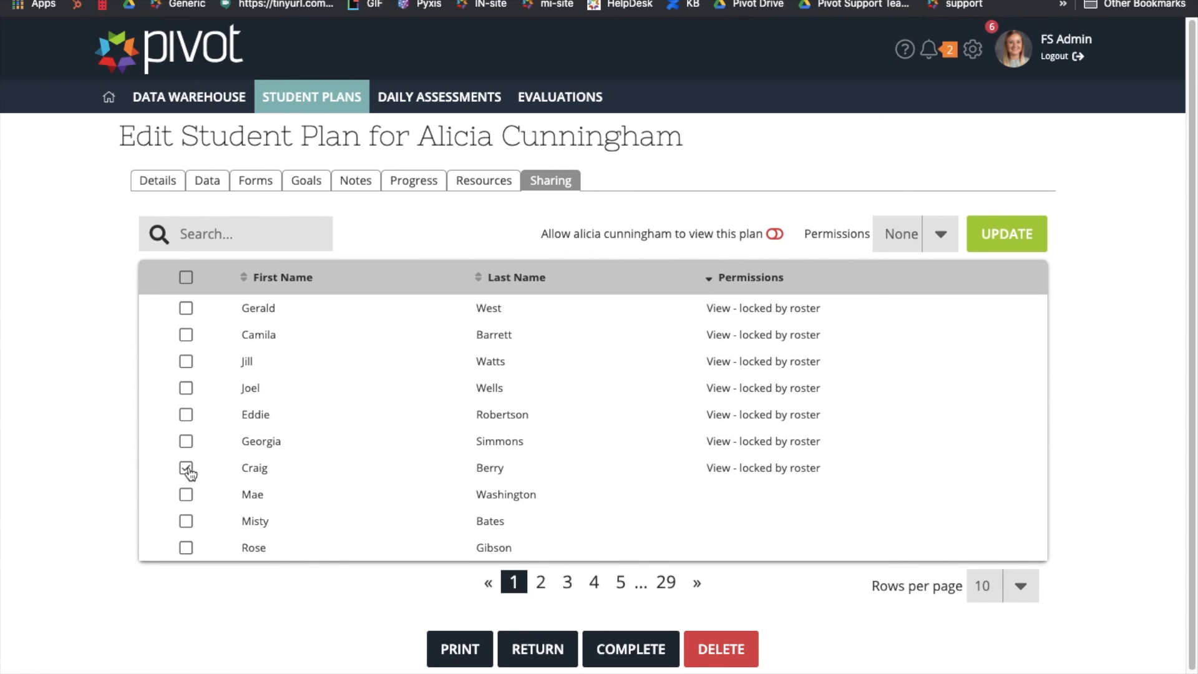
click(942, 235)
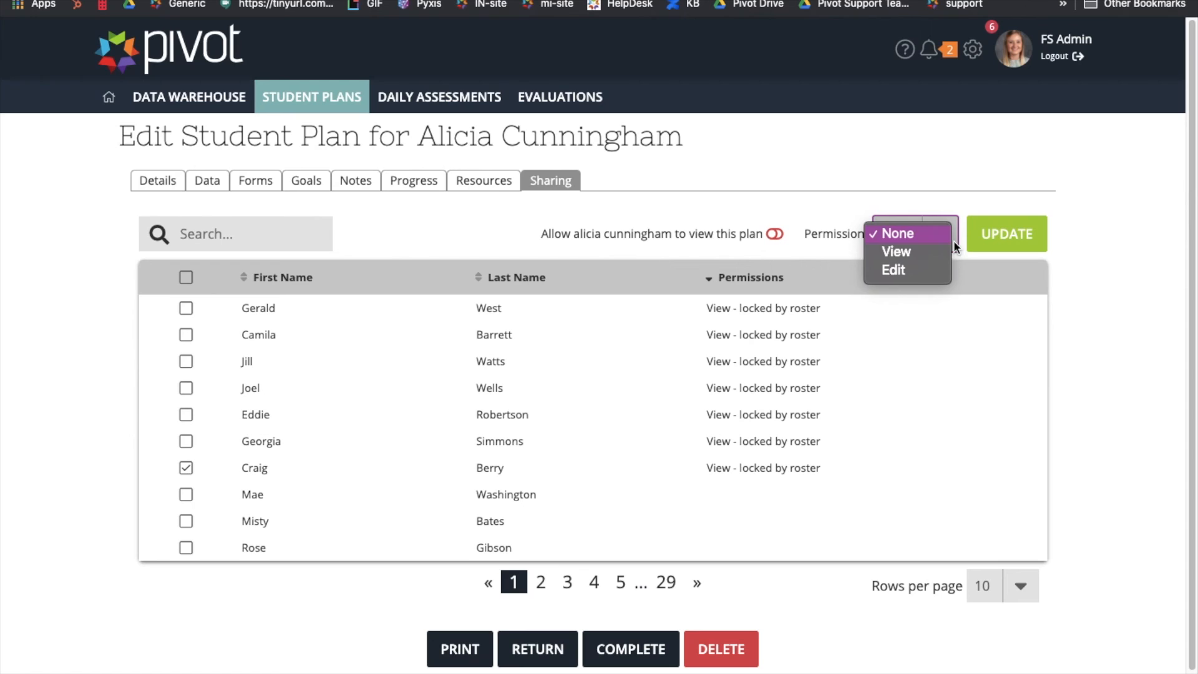
click(913, 270)
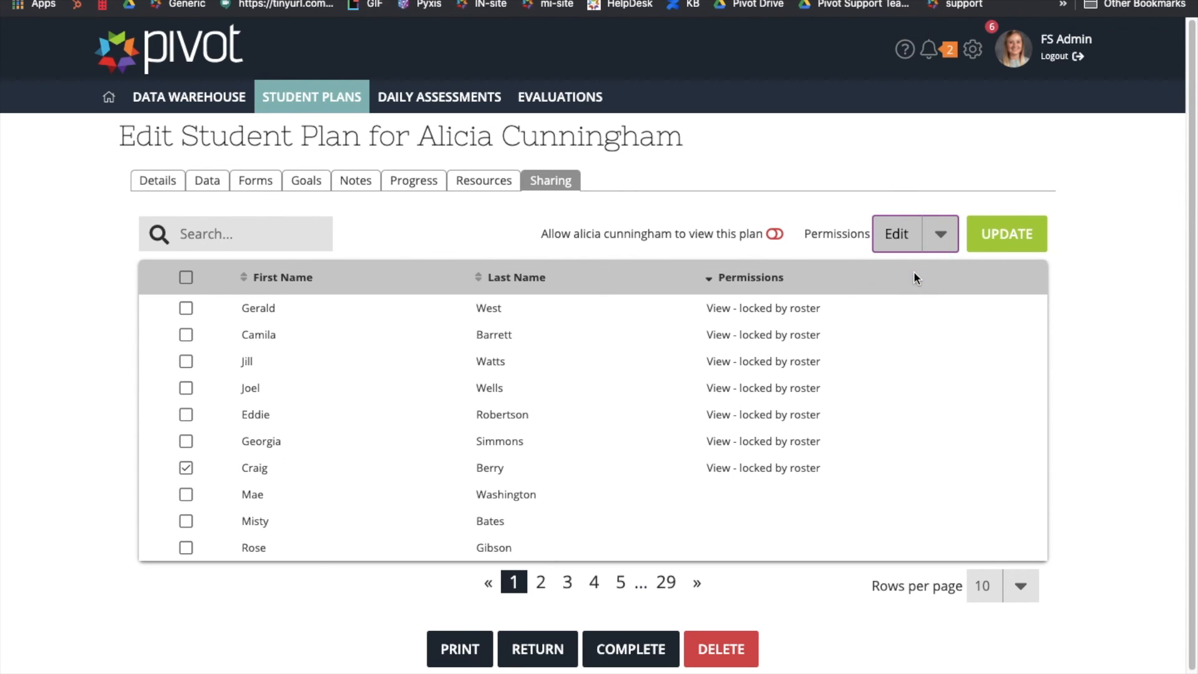
click(1024, 239)
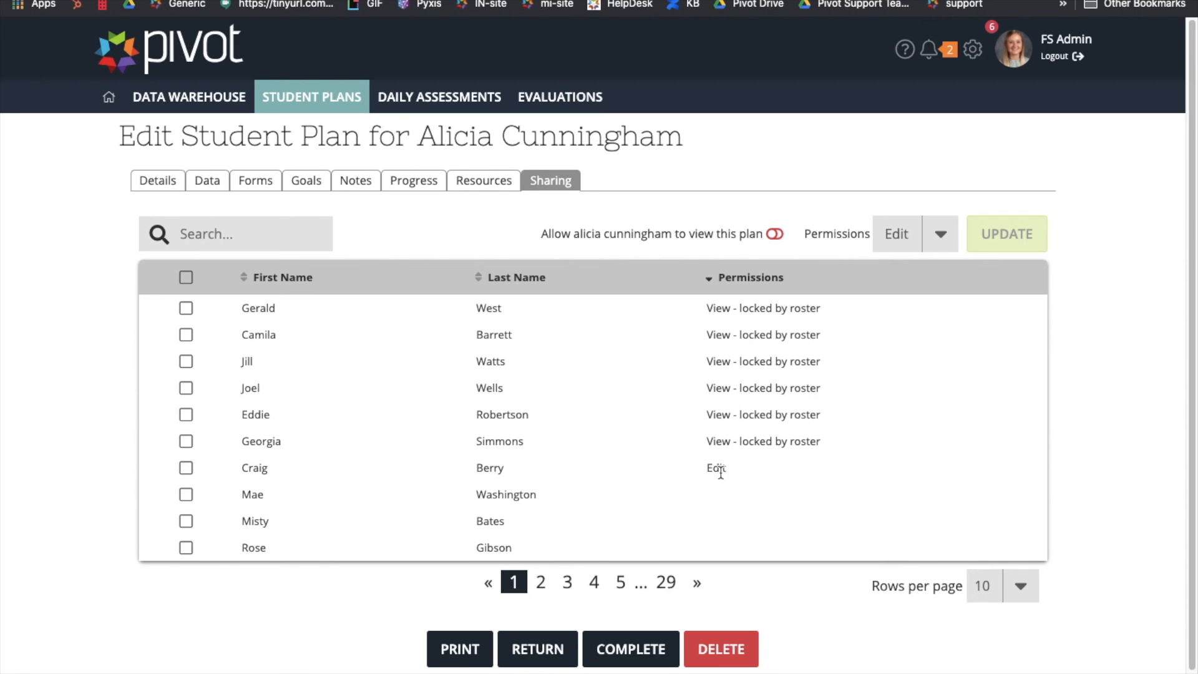
Give View permission to the staff member two rows below the one with Edit permission.
click(186, 521)
click(940, 233)
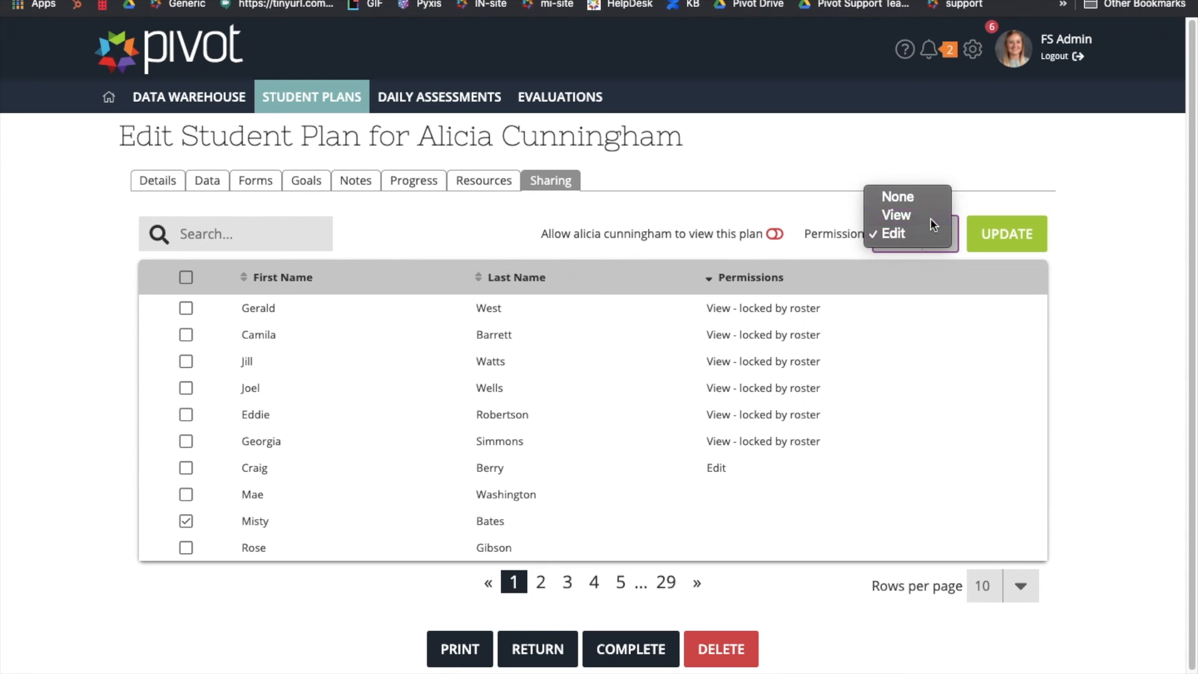
click(898, 214)
click(1023, 236)
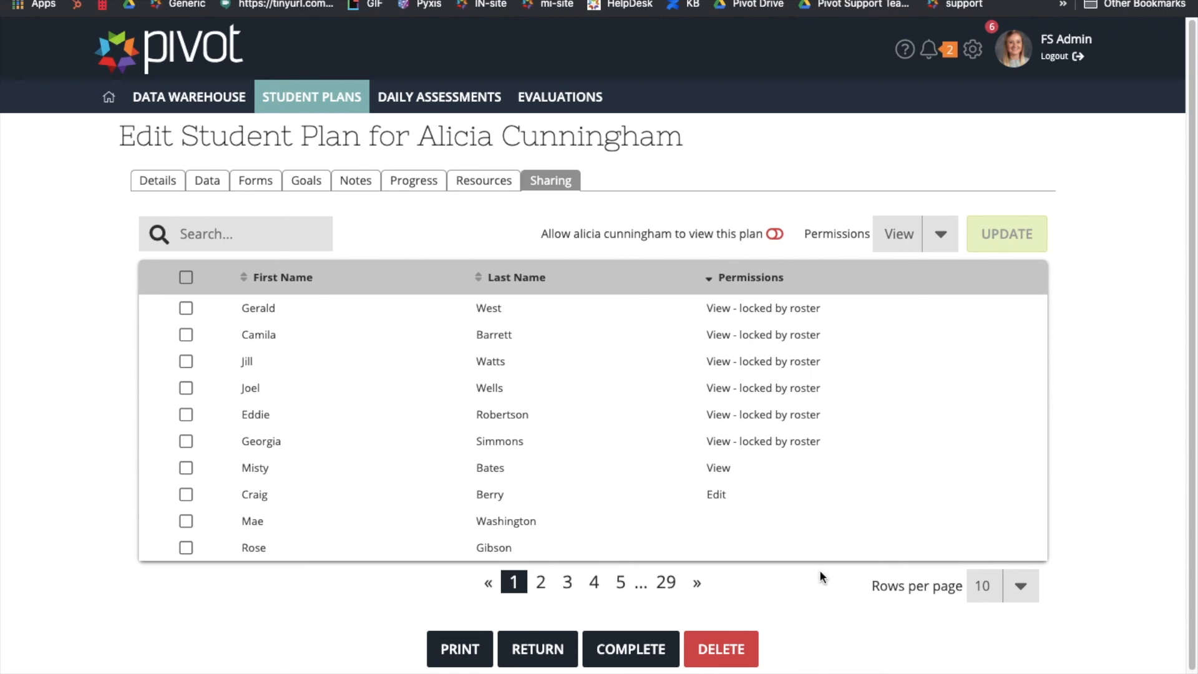
Return to the Student Plans dashboard and reopen the Indiana Graduation Pathway plan created 10/09/2020 for editing.
scroll(891, 596, down, 1)
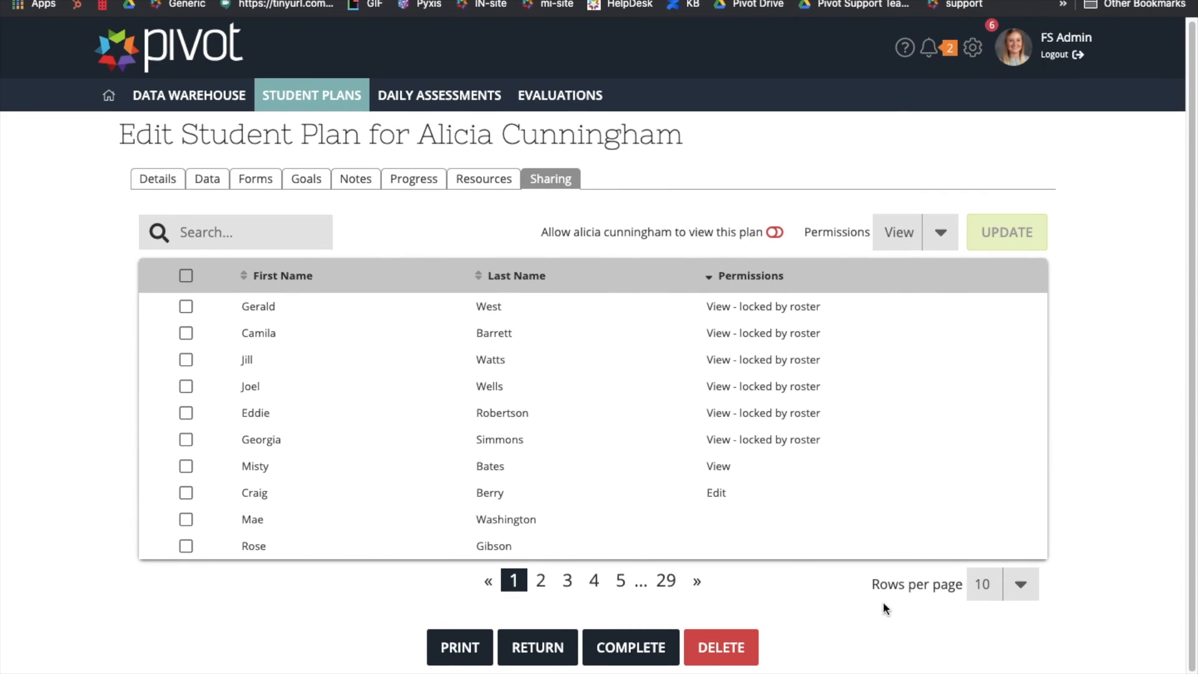
click(552, 650)
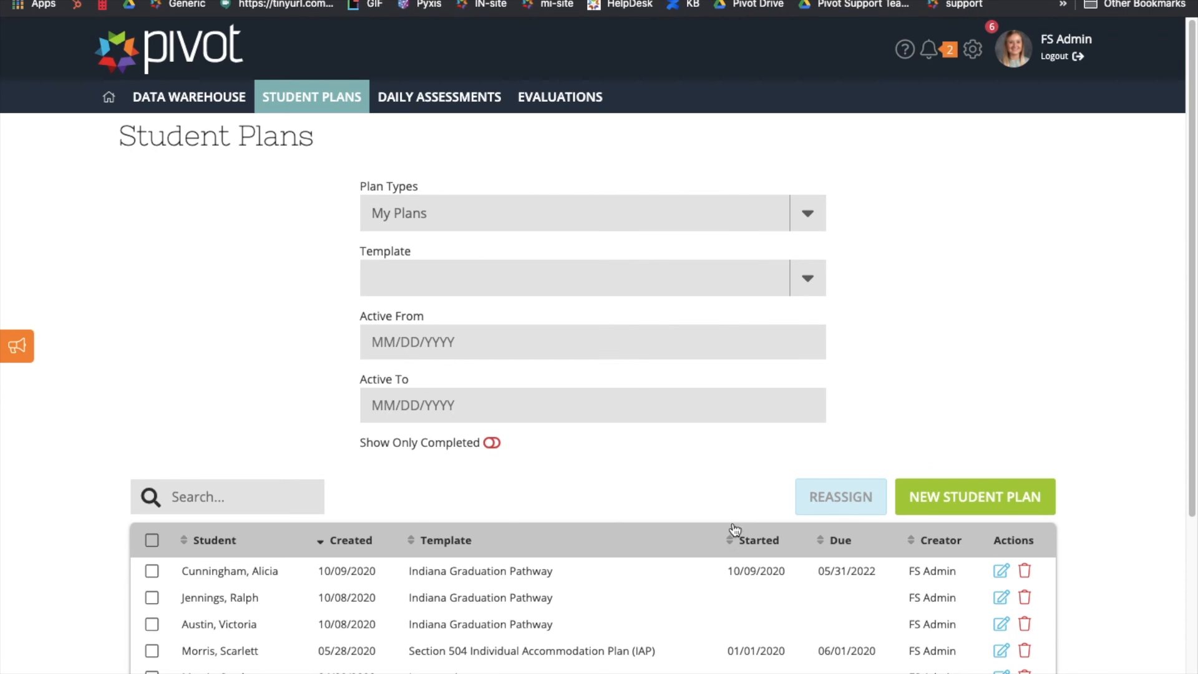
mouse_move(328, 103)
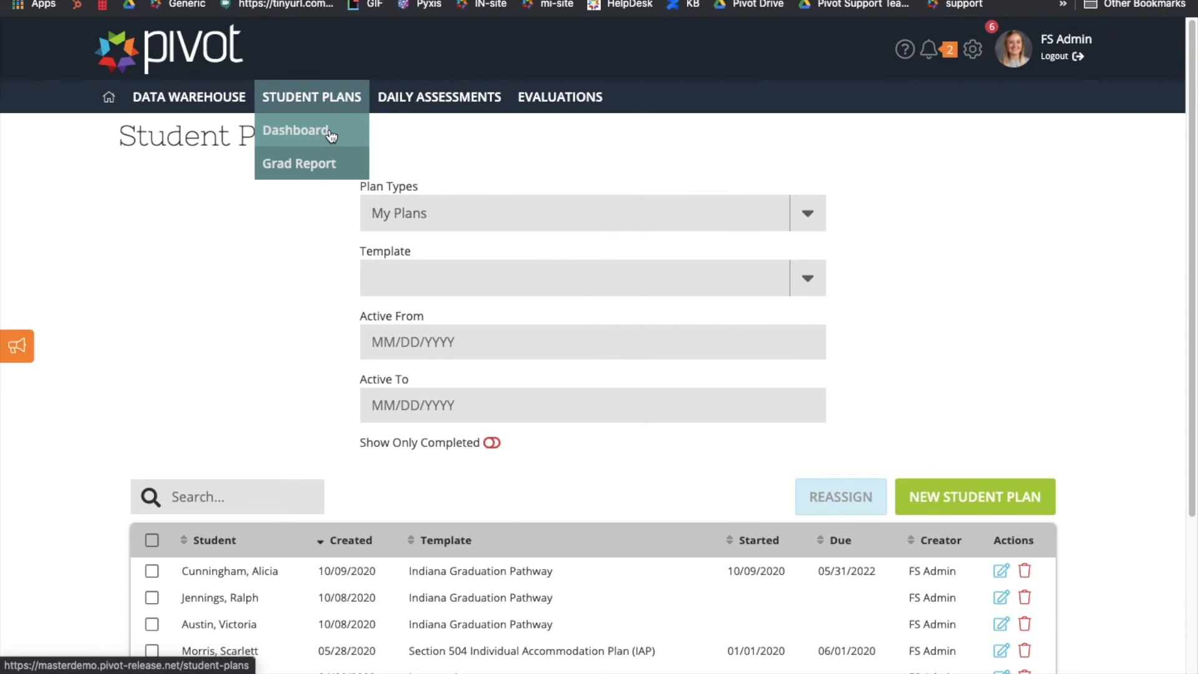
scroll(399, 570, down, 3)
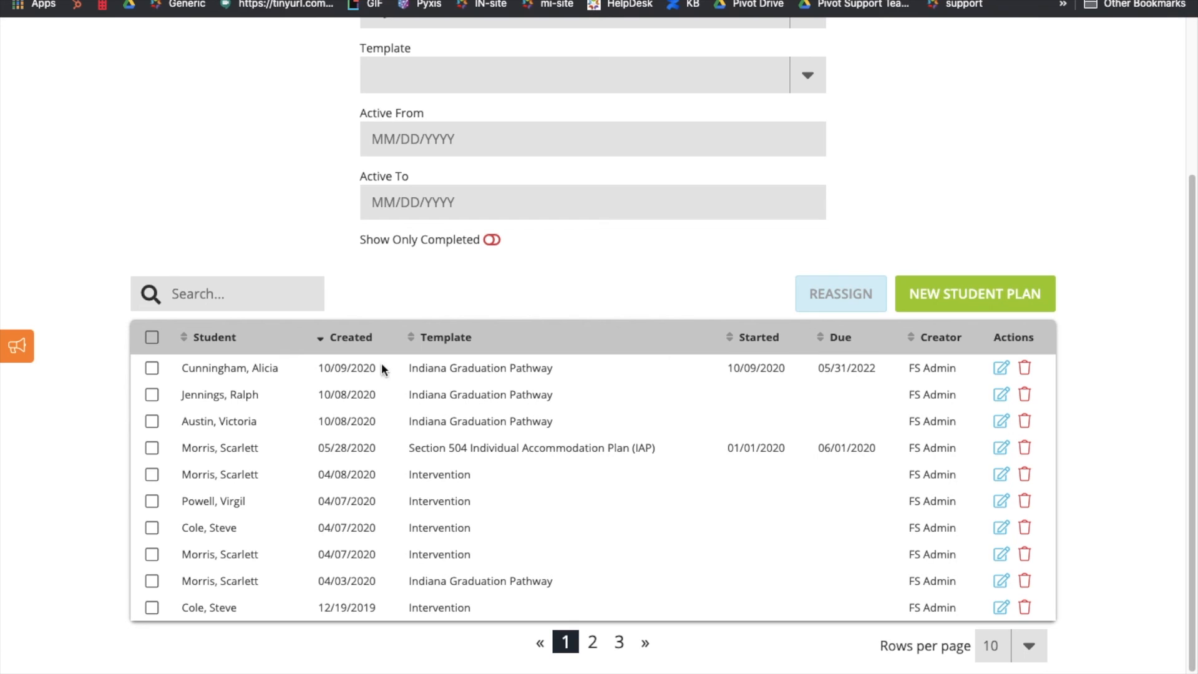
click(1001, 368)
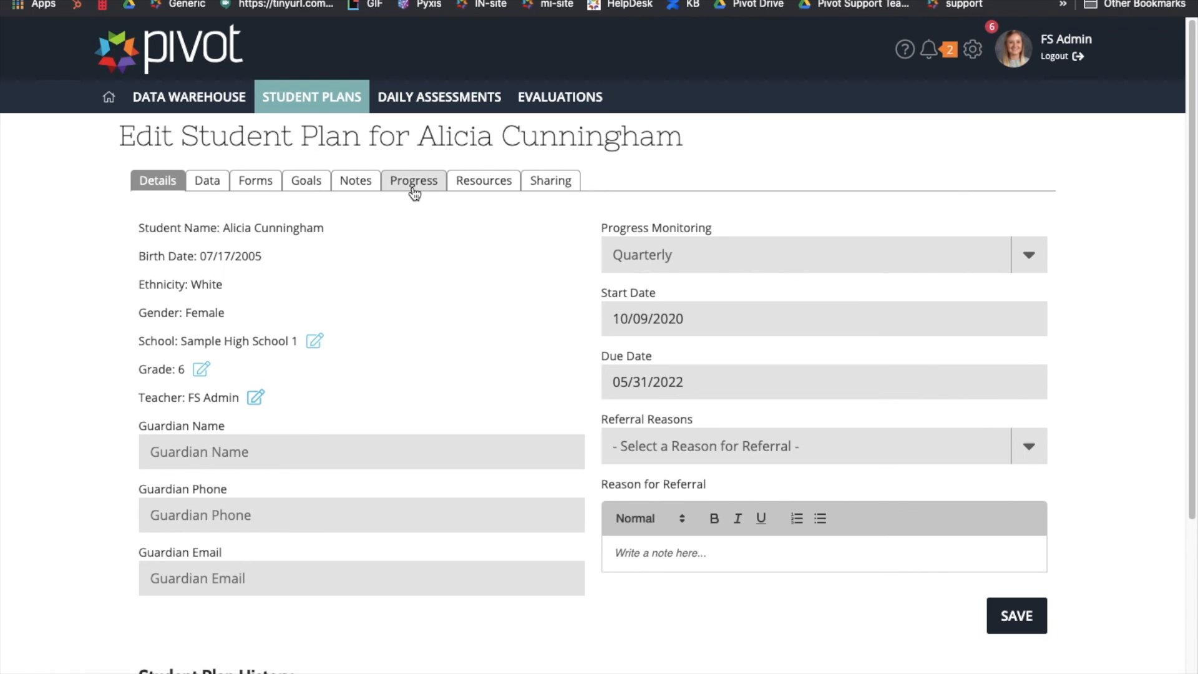
Examine the plan's details, its history and the available print options, closing the options without printing.
scroll(506, 459, down, 3)
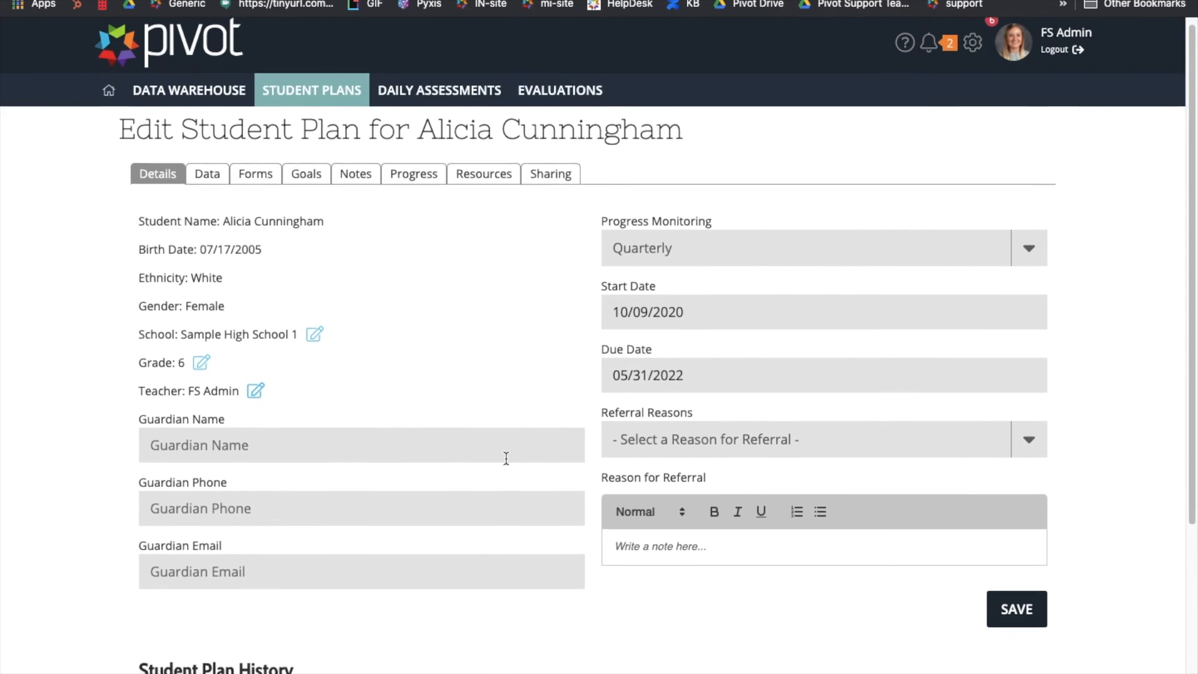
scroll(506, 459, down, 1)
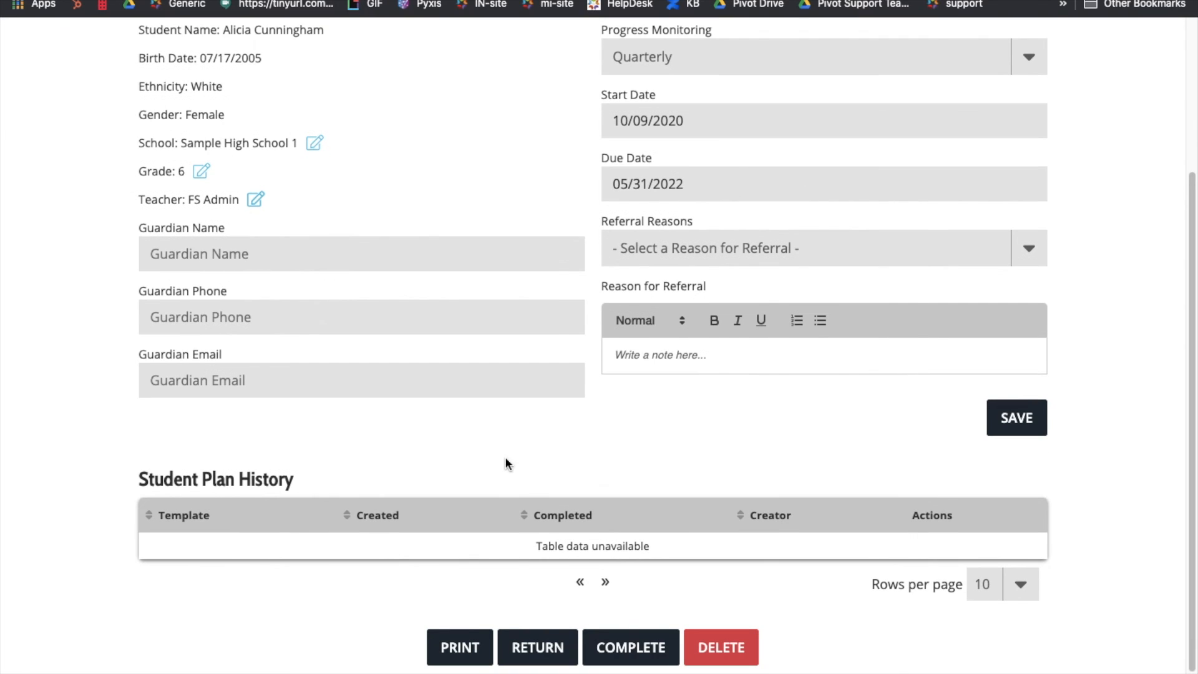
click(461, 655)
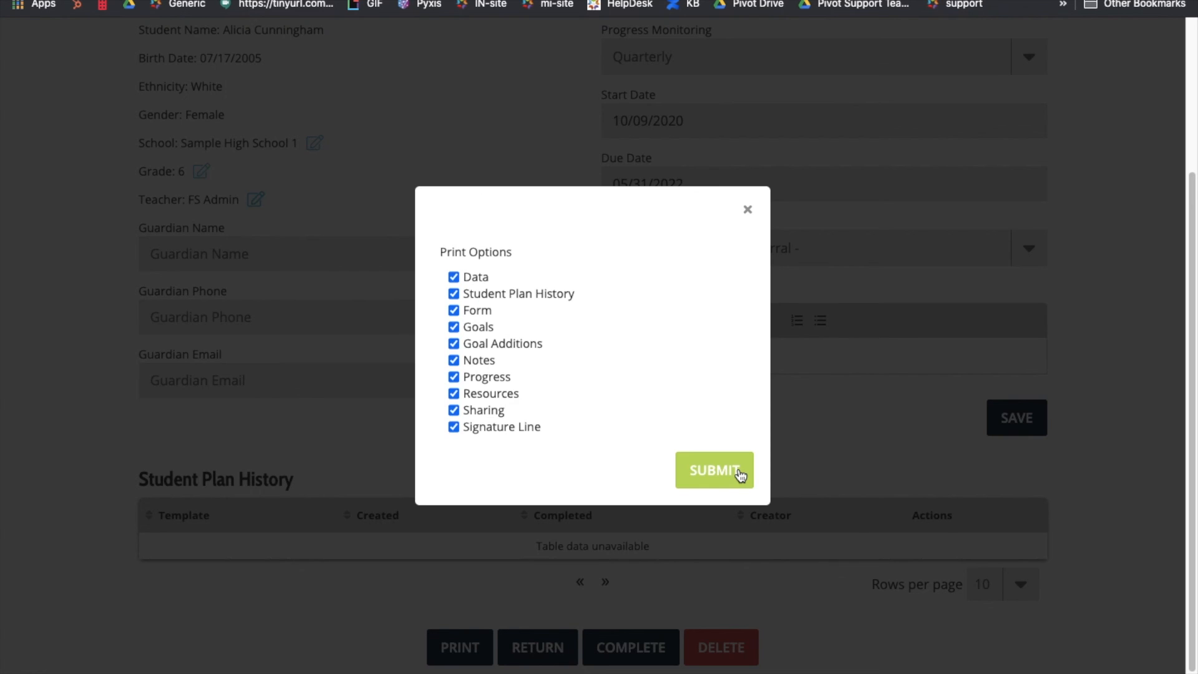
click(749, 211)
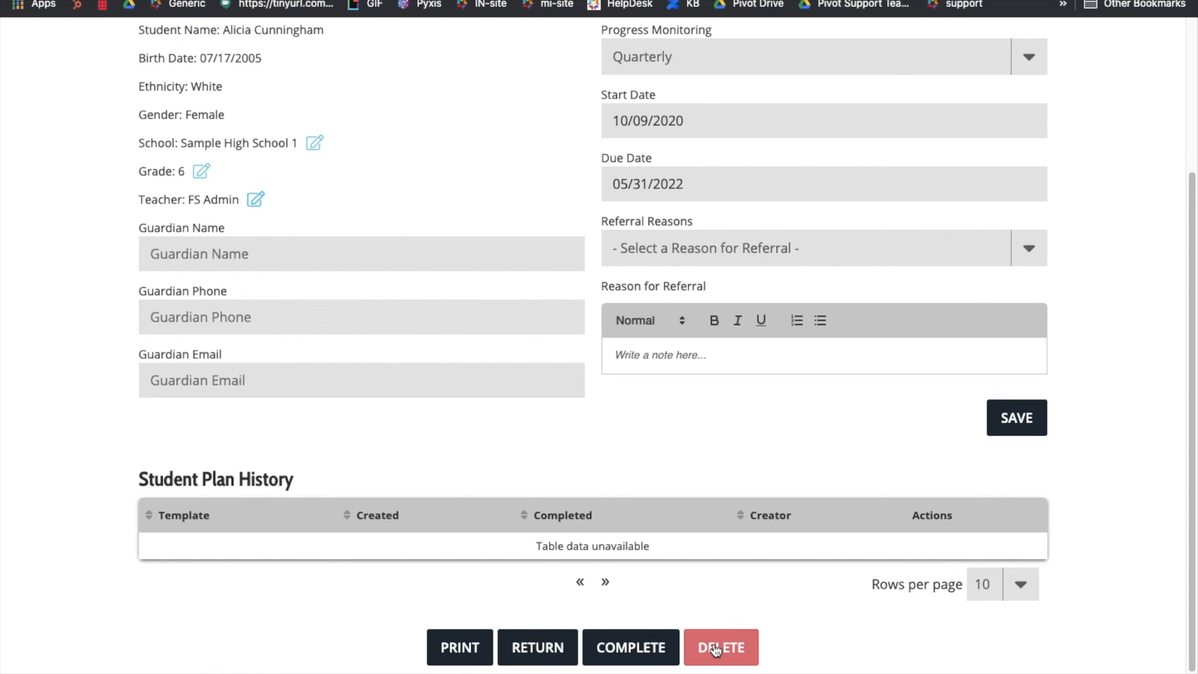
Mark the student plan as complete and confirm the completion.
click(630, 646)
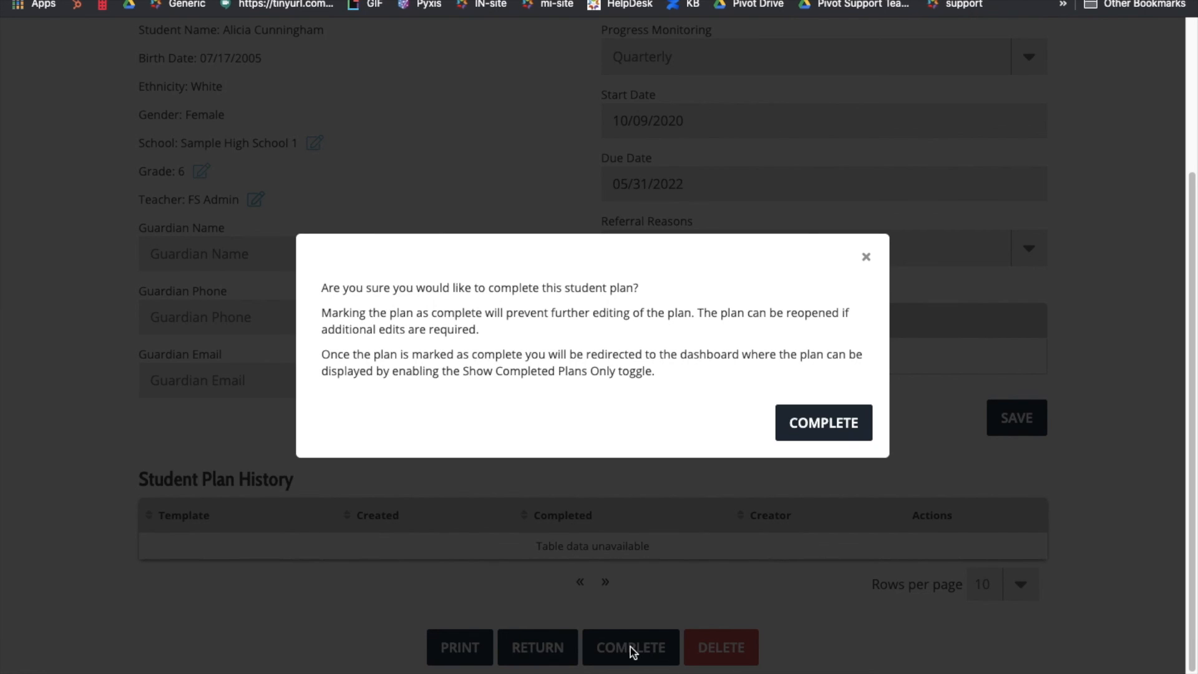
click(851, 430)
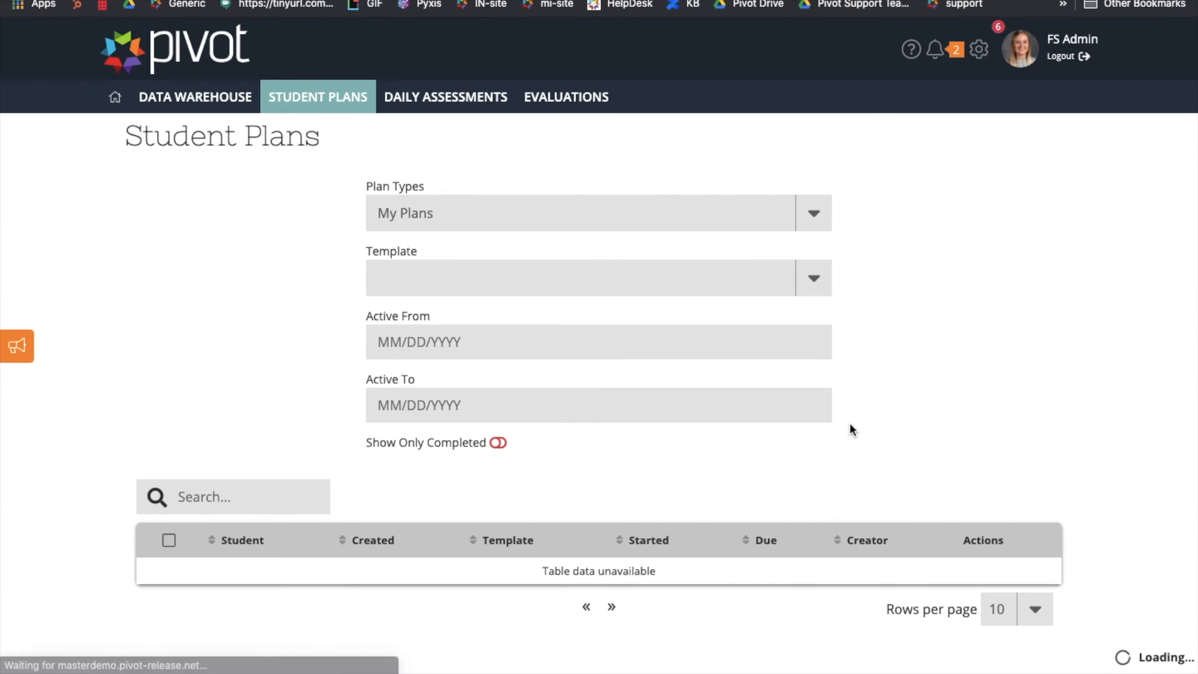